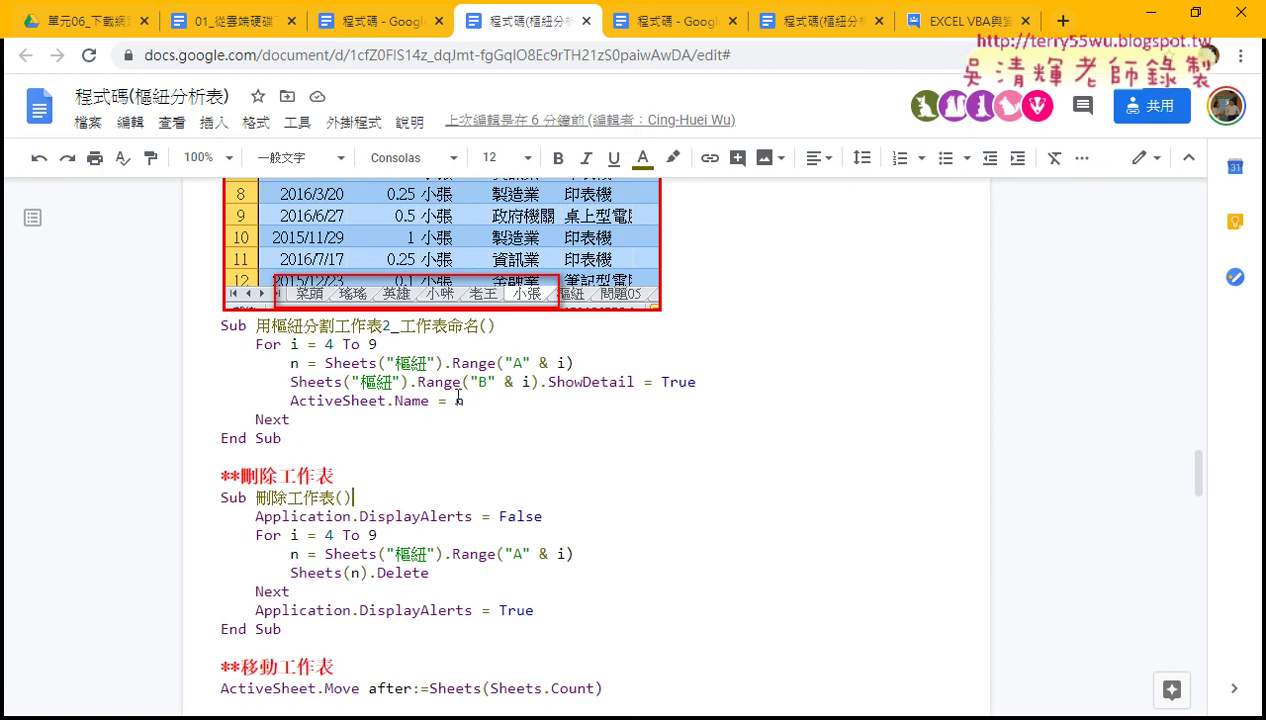
Highlight the sheet-naming macro and its three loop lines in the Google Doc notes
{"action": "left_click_drag", "start_coordinate": [324, 362], "coordinate": [371, 364]}
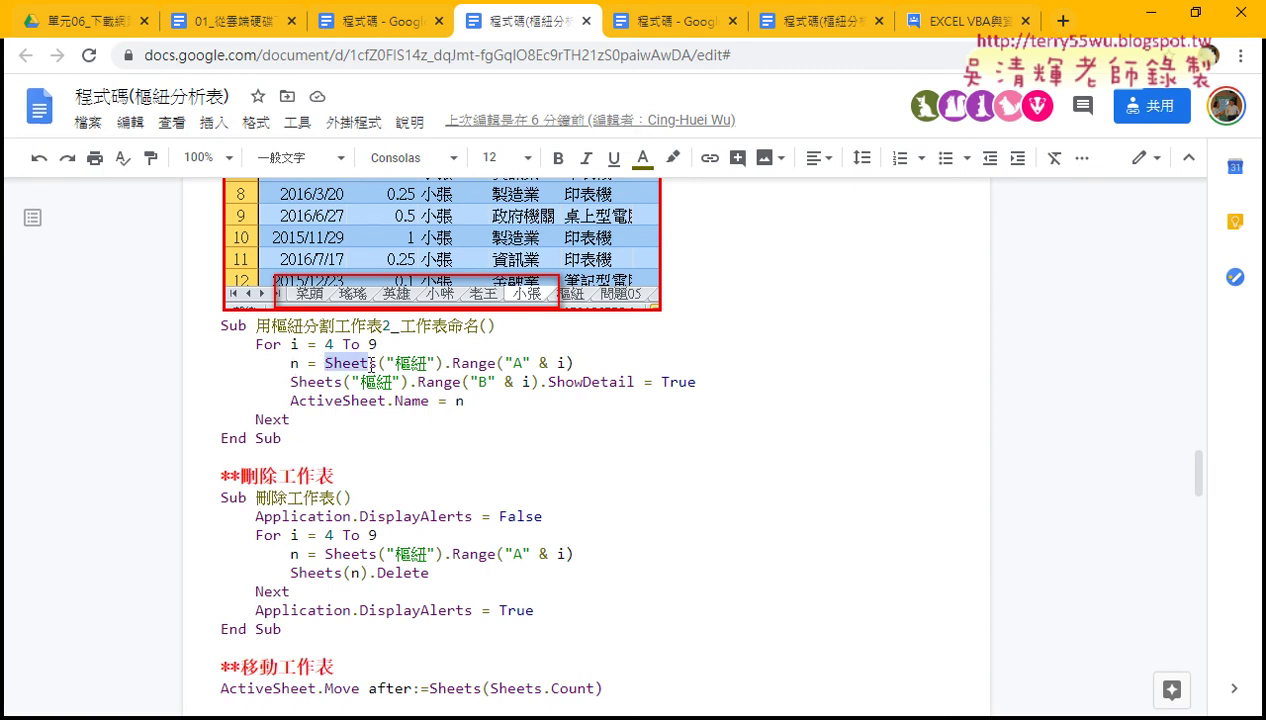
{"action": "left_click_drag", "start_coordinate": [285, 440], "coordinate": [220, 324]}
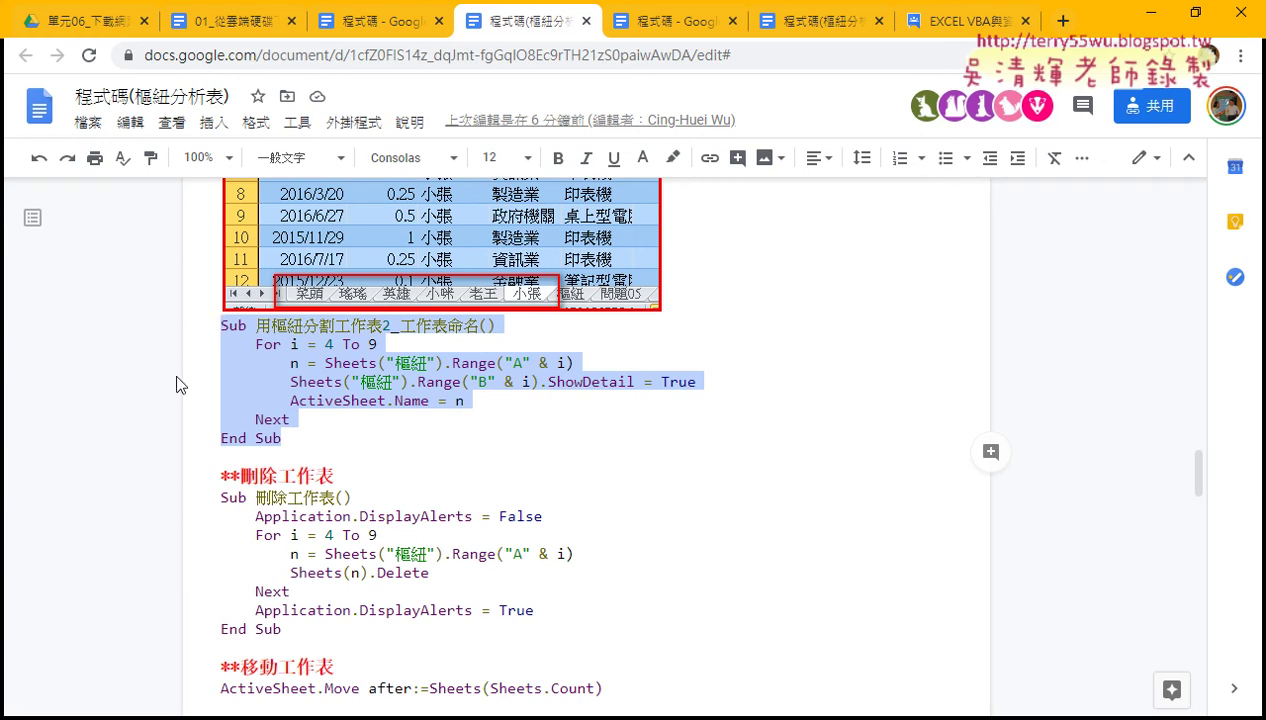
{"action": "left_click", "coordinate": [300, 405]}
{"action": "left_click_drag", "start_coordinate": [505, 399], "coordinate": [201, 355]}
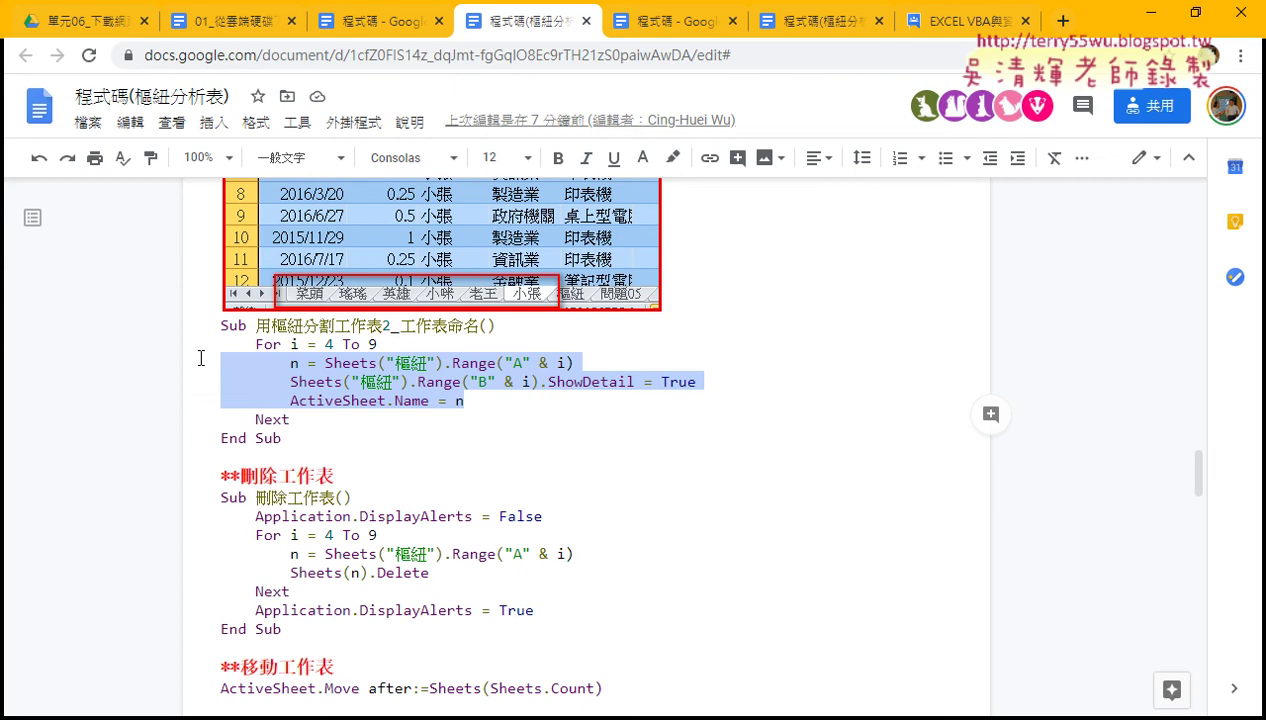
{"action": "left_click", "coordinate": [565, 537]}
Scroll to the ActiveSheet.Move notes, highlight Move, then switch to the Excel VBA editor
{"action": "scroll", "coordinate": [577, 556], "scroll_direction": "down", "scroll_amount": 2}
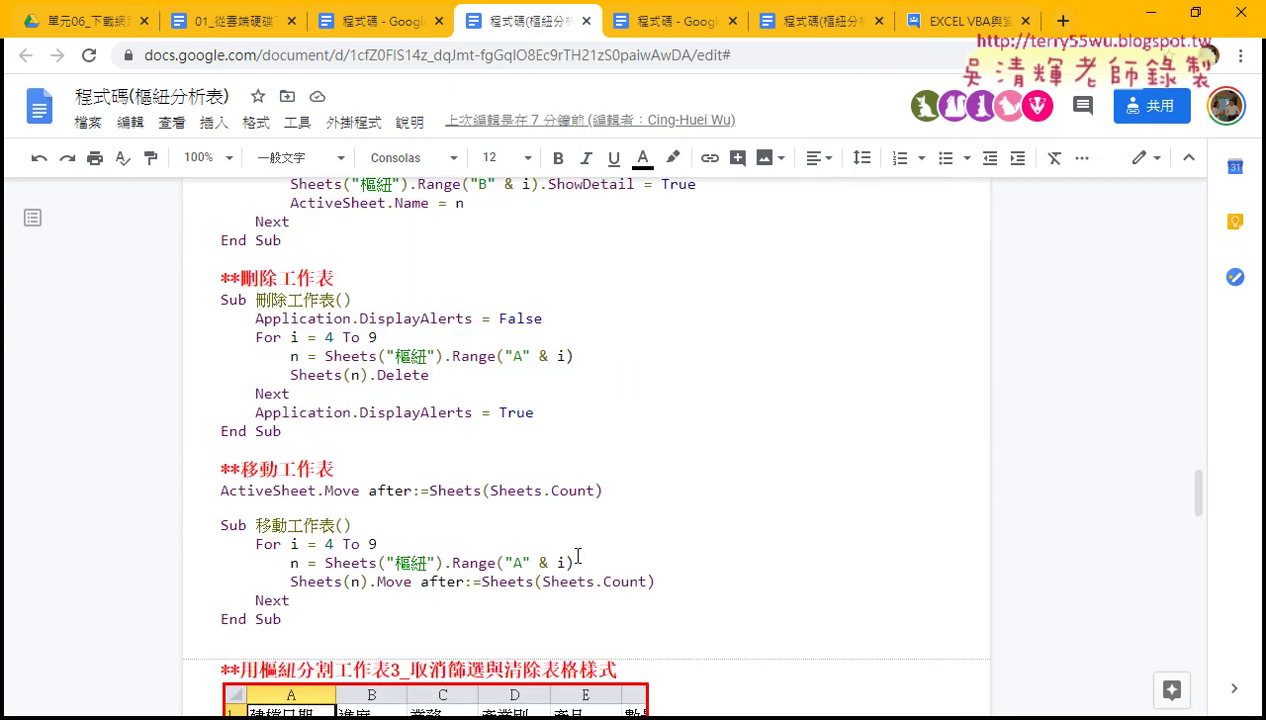
{"action": "scroll", "coordinate": [577, 556], "scroll_direction": "down", "scroll_amount": 1}
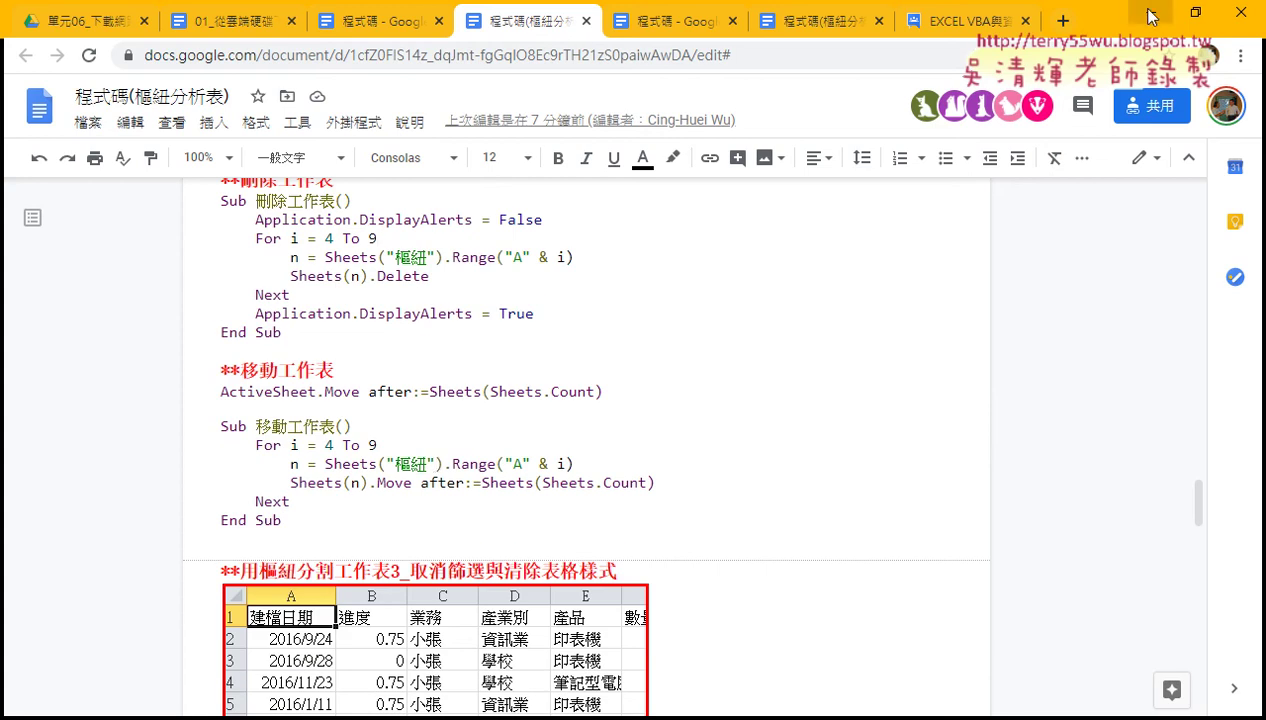
{"action": "double_click", "coordinate": [330, 392]}
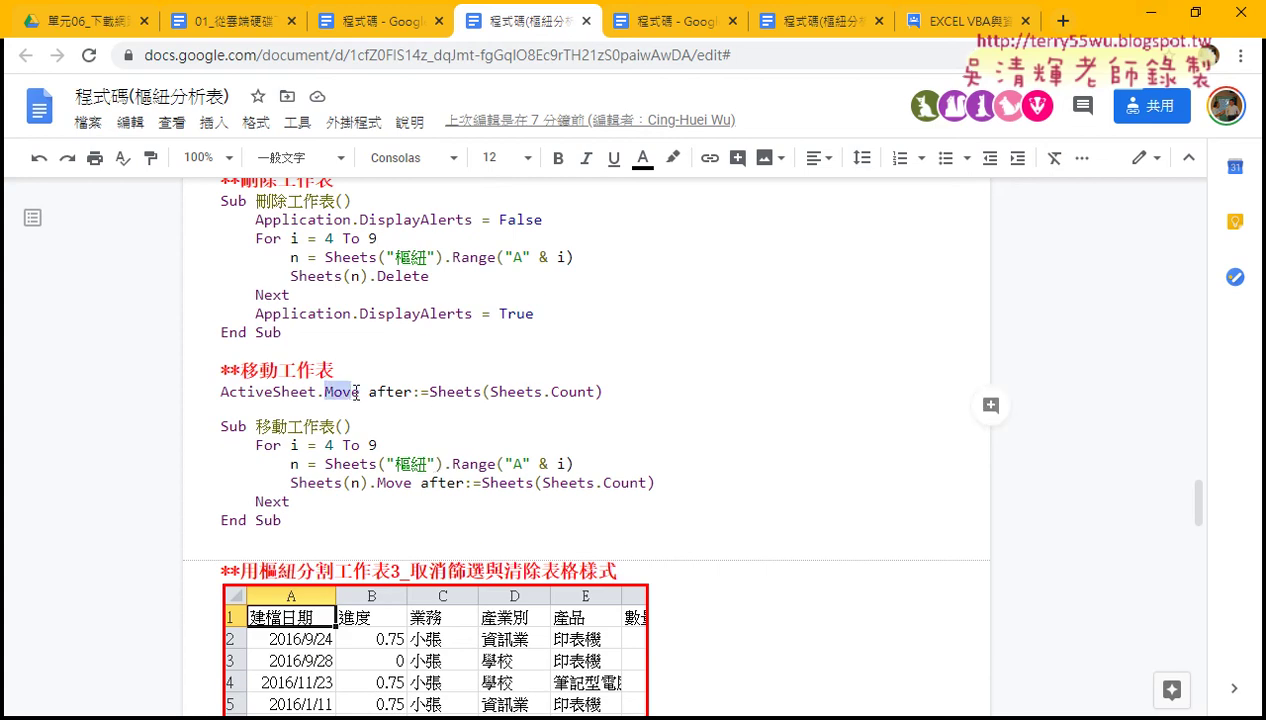
{"action": "left_click", "coordinate": [650, 404]}
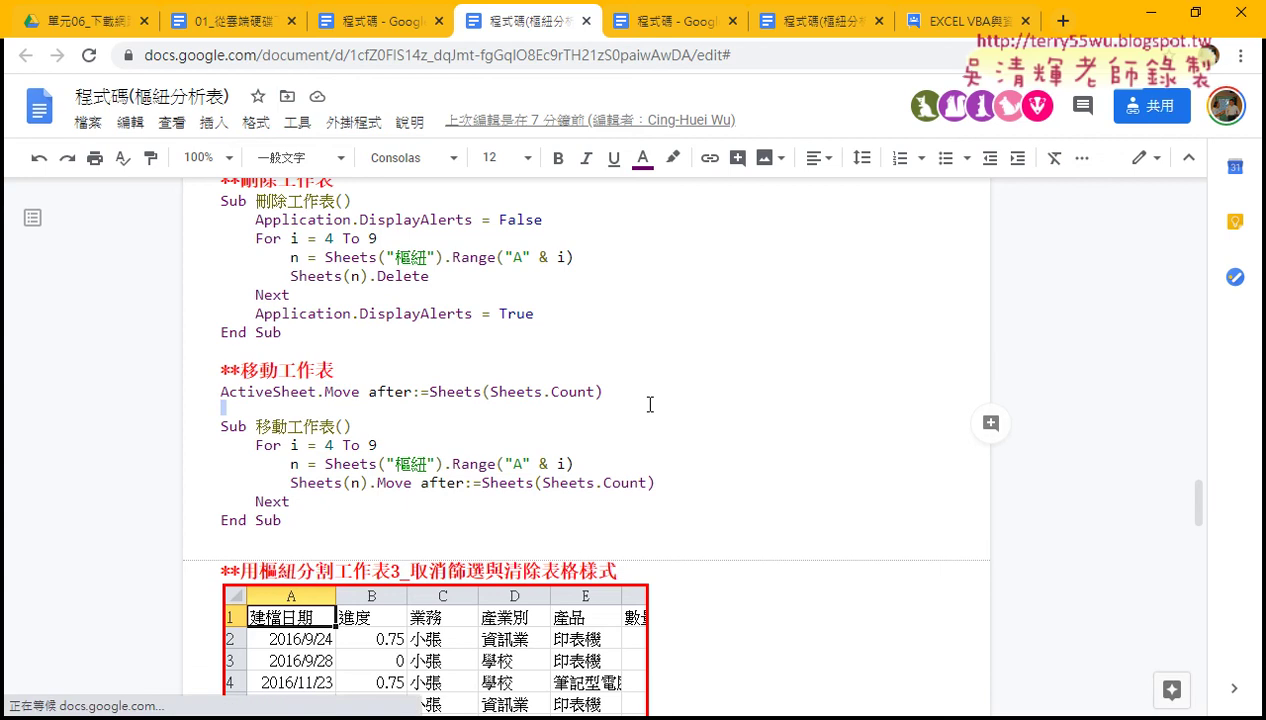
{"action": "left_click", "coordinate": [638, 390]}
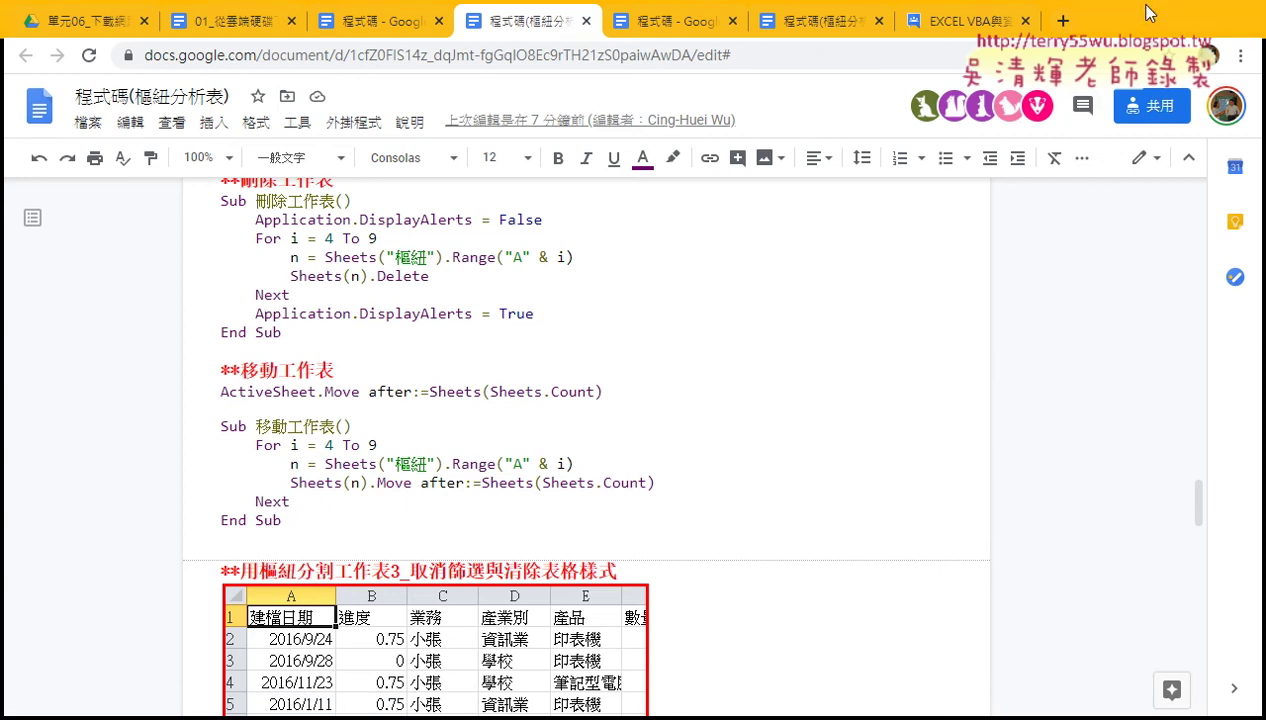
{"action": "key", "text": "alt+Tab"}
{"action": "type", "text": "'"}
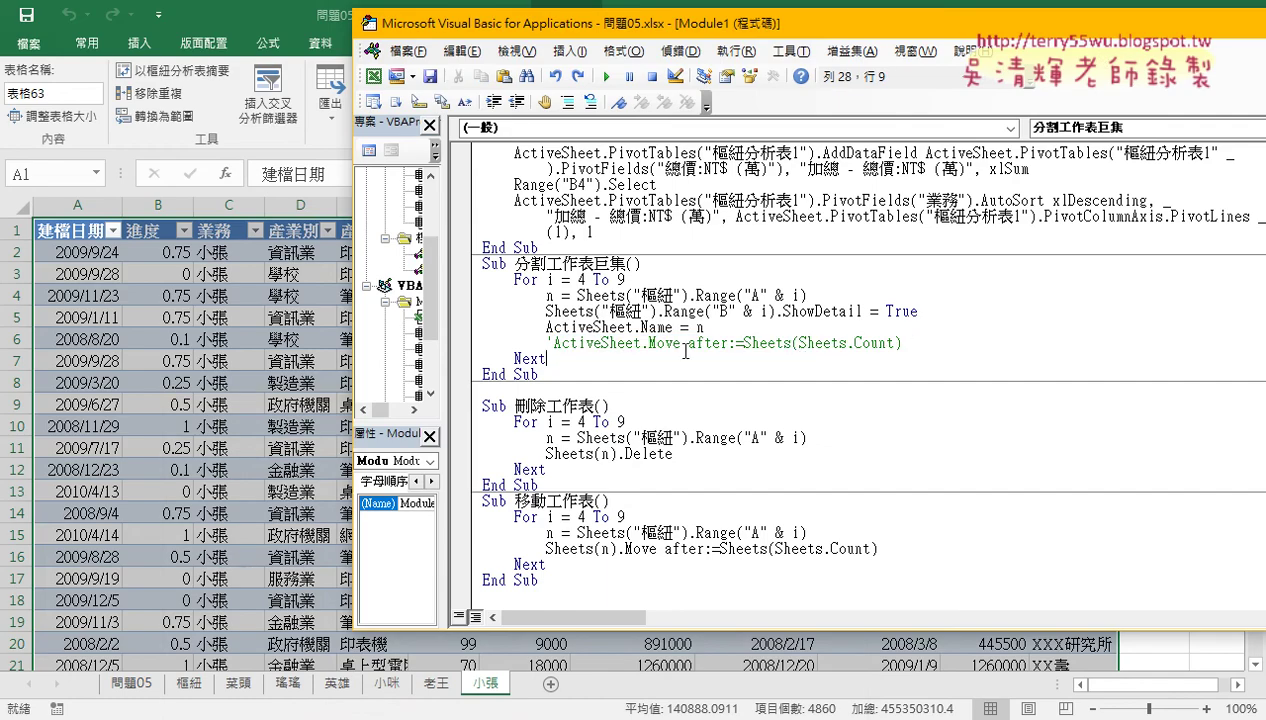
Run 刪除工作表 to clear the salesperson sheets, then uncomment the ActiveSheet.Move line
{"action": "left_click", "coordinate": [583, 437]}
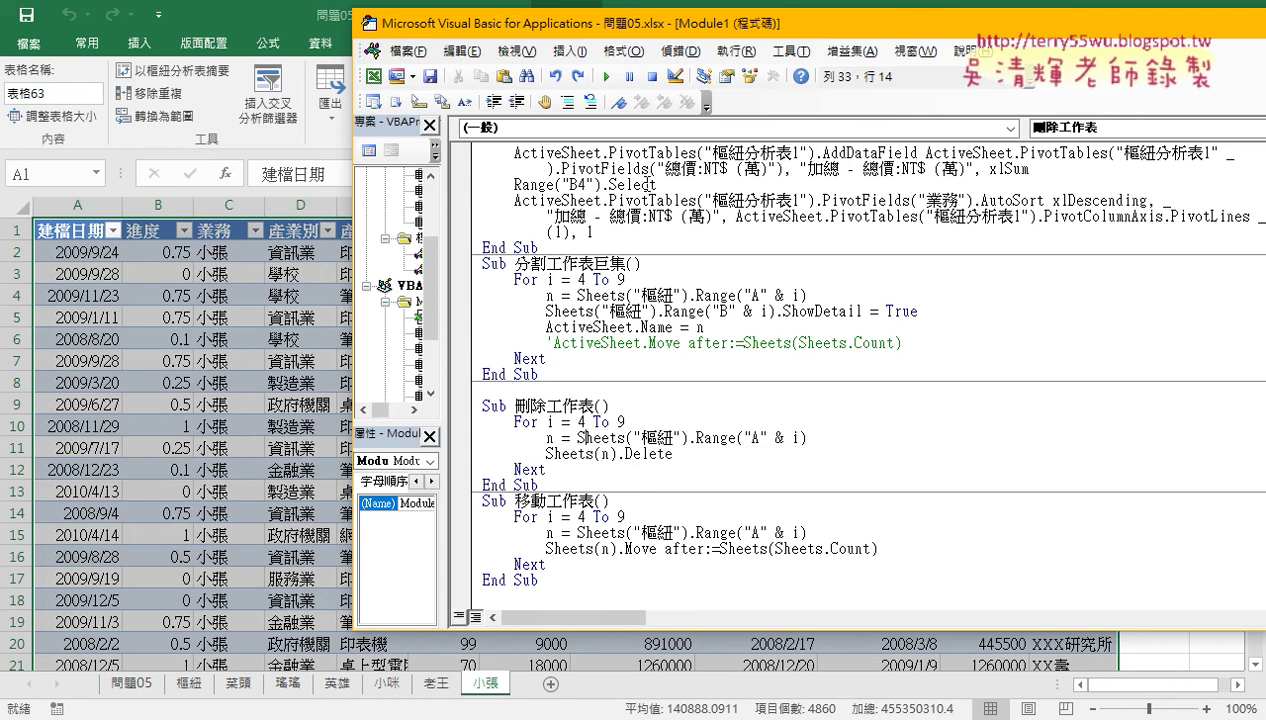
{"action": "left_click", "coordinate": [606, 76]}
{"action": "left_click", "coordinate": [617, 341]}
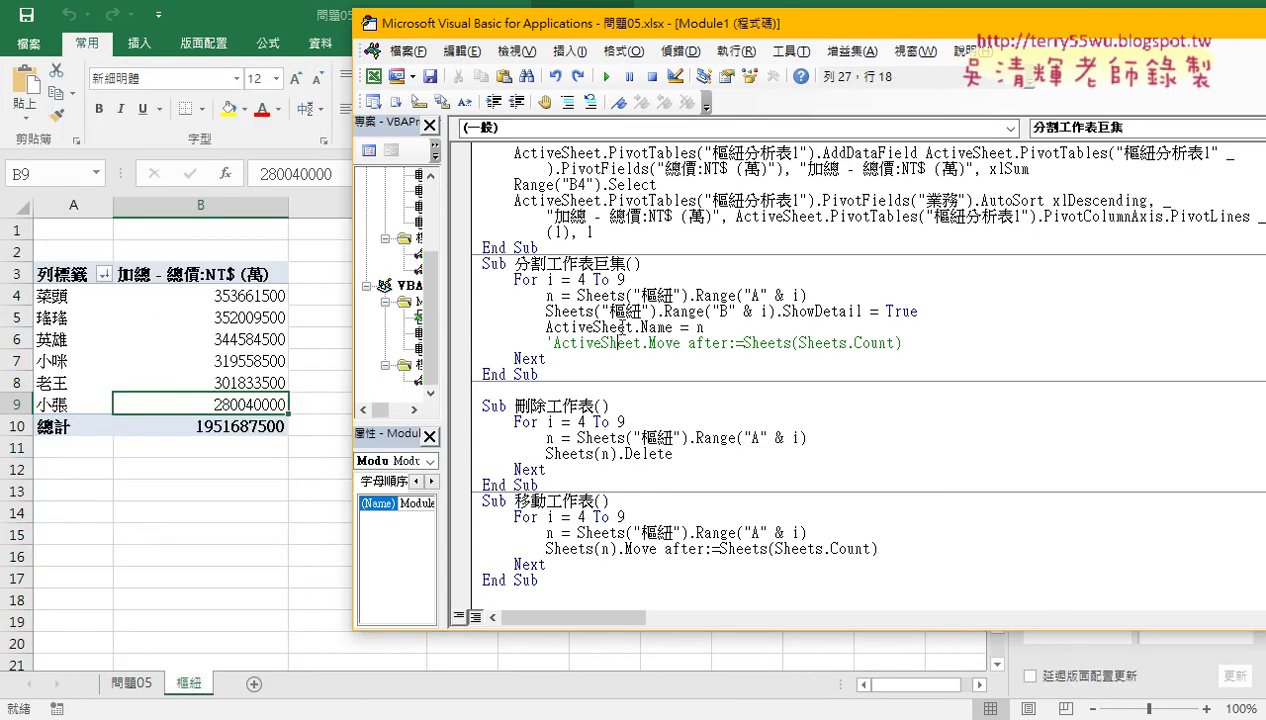
{"action": "left_click_drag", "start_coordinate": [555, 343], "coordinate": [547, 343]}
{"action": "key", "text": "Delete"}
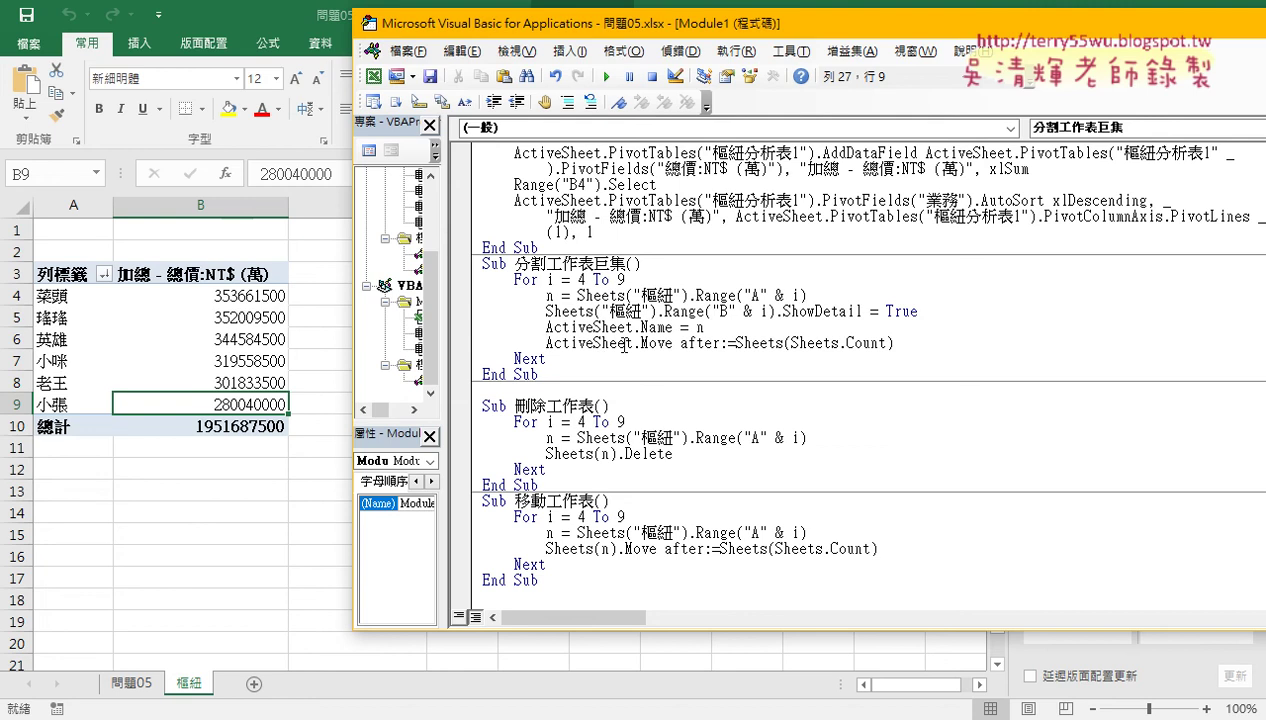
Highlight .Move, the after argument and the Sheets(Sheets.Count) target to explain the line
{"action": "left_click_drag", "start_coordinate": [633, 344], "coordinate": [673, 343]}
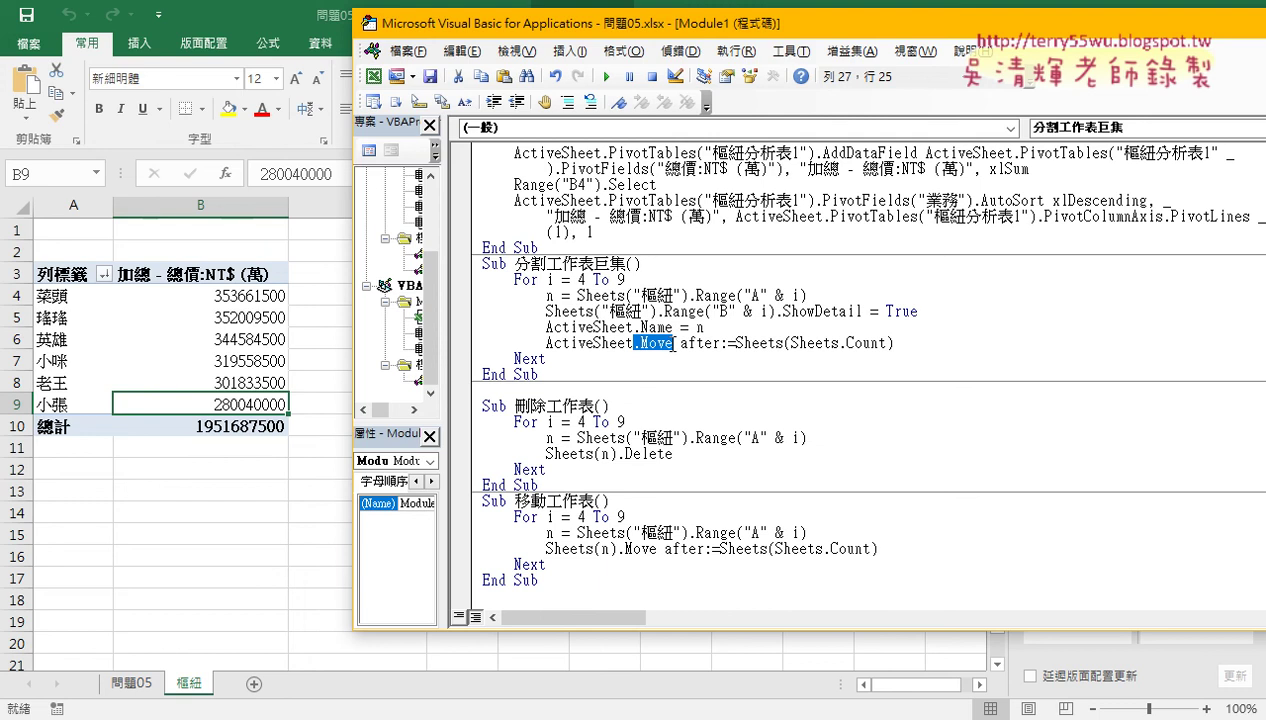
{"action": "left_click_drag", "start_coordinate": [680, 344], "coordinate": [913, 343]}
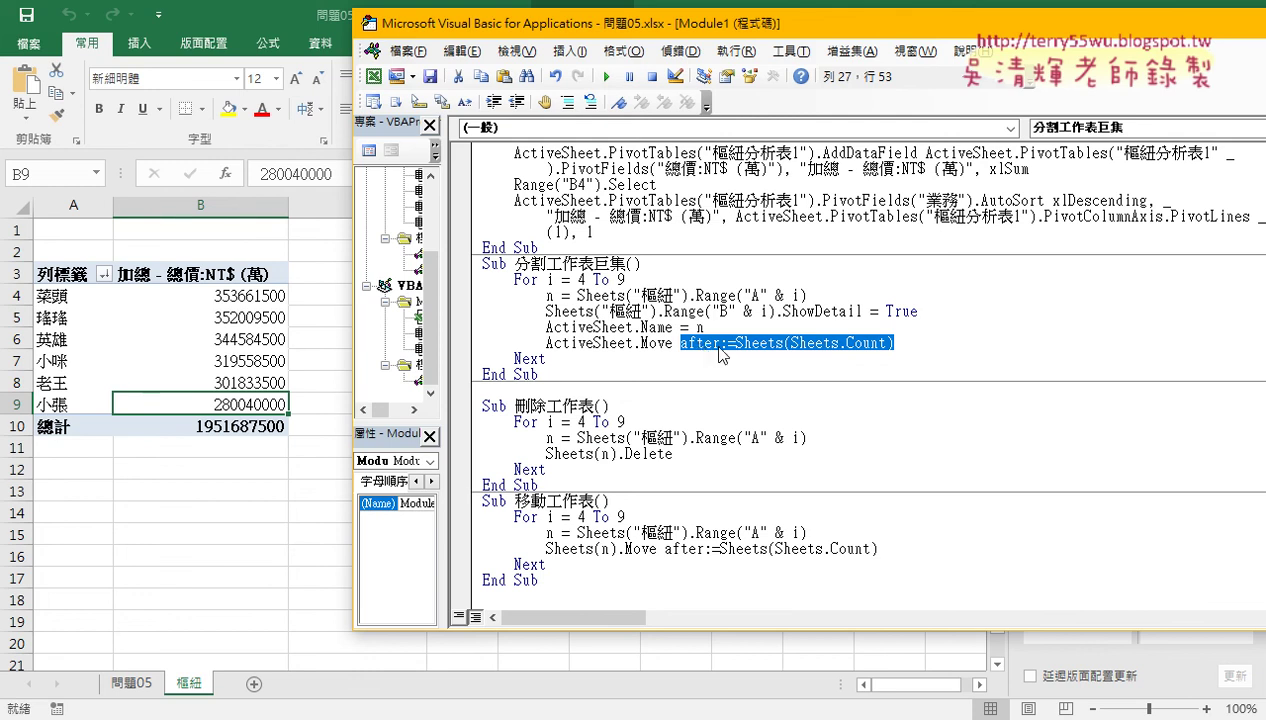
{"action": "left_click_drag", "start_coordinate": [736, 343], "coordinate": [916, 345]}
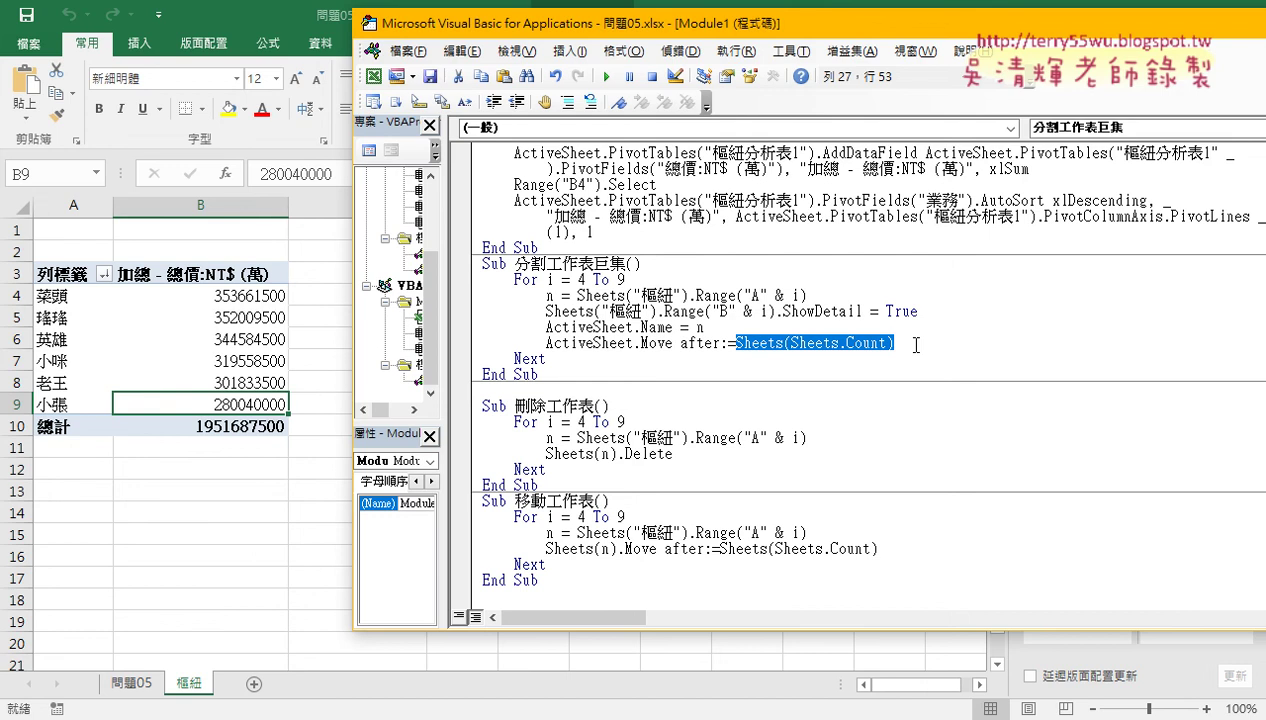
Step through two loop passes of 分割工作表巨集 with F8, then run it to completion
{"action": "left_click", "coordinate": [672, 315]}
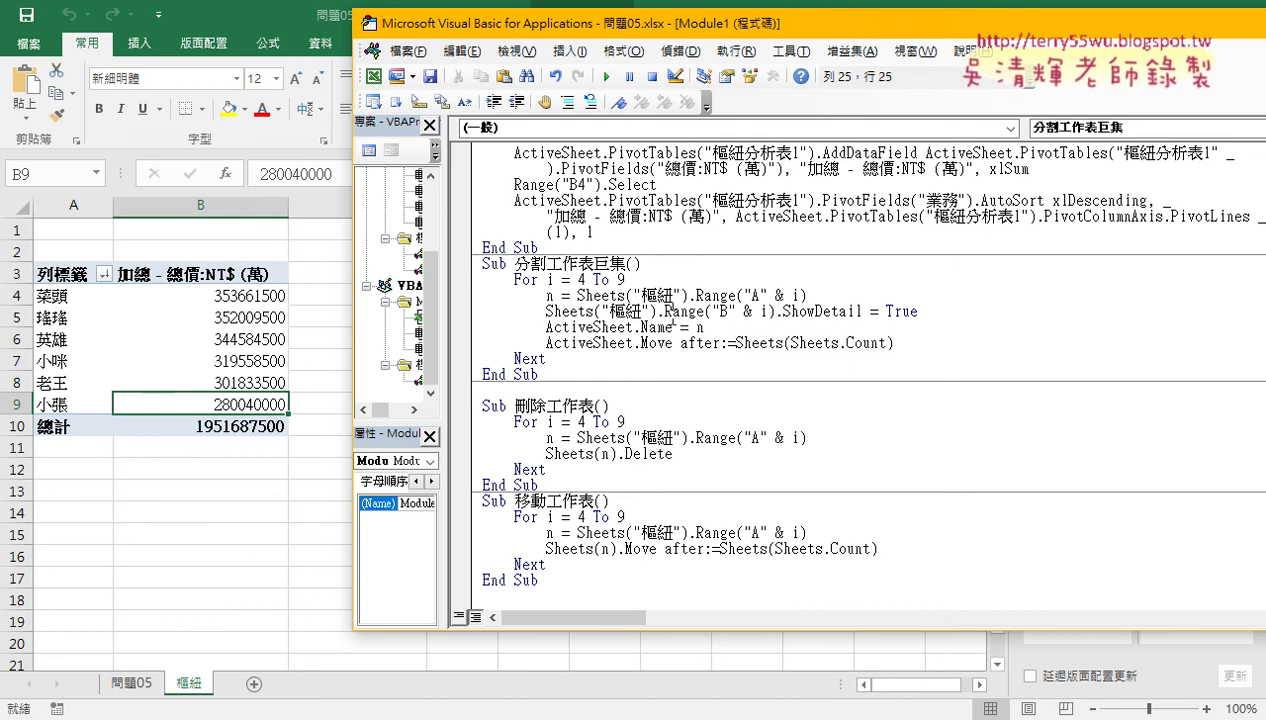
{"action": "key", "text": "F8"}
{"action": "key", "text": "F8"}
{"action": "key", "text": "F8"}
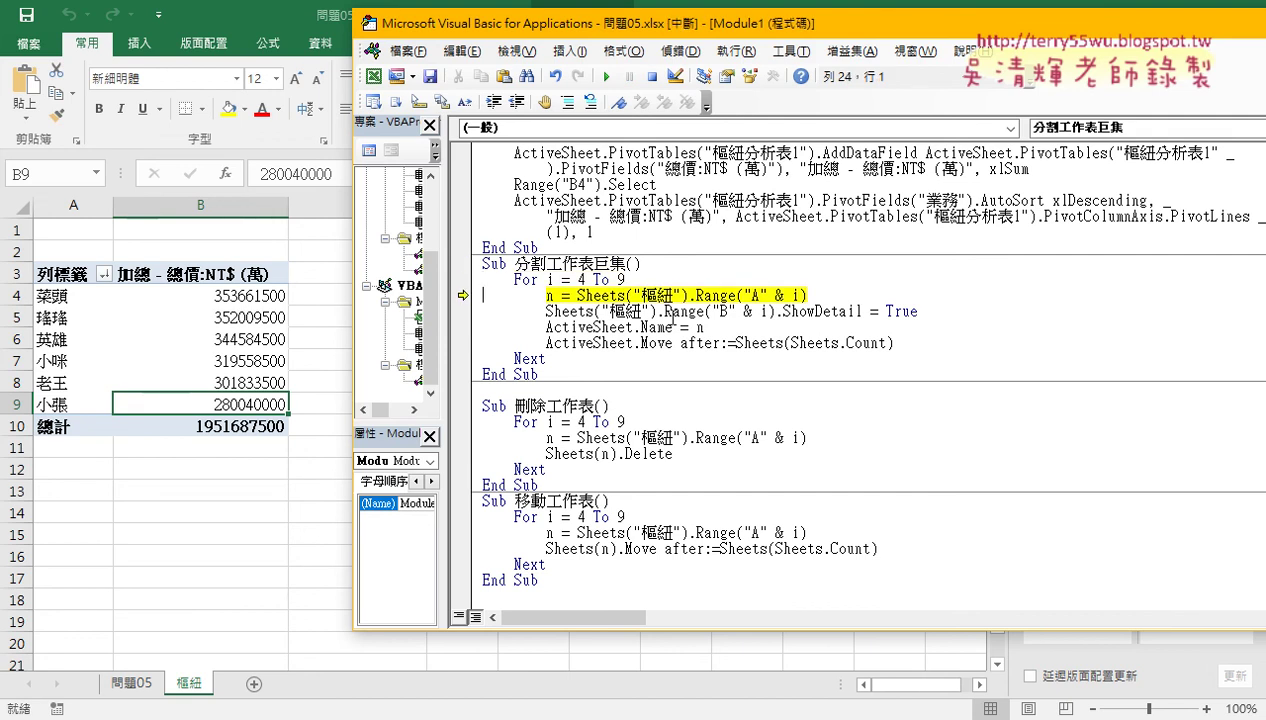
{"action": "key", "text": "F8"}
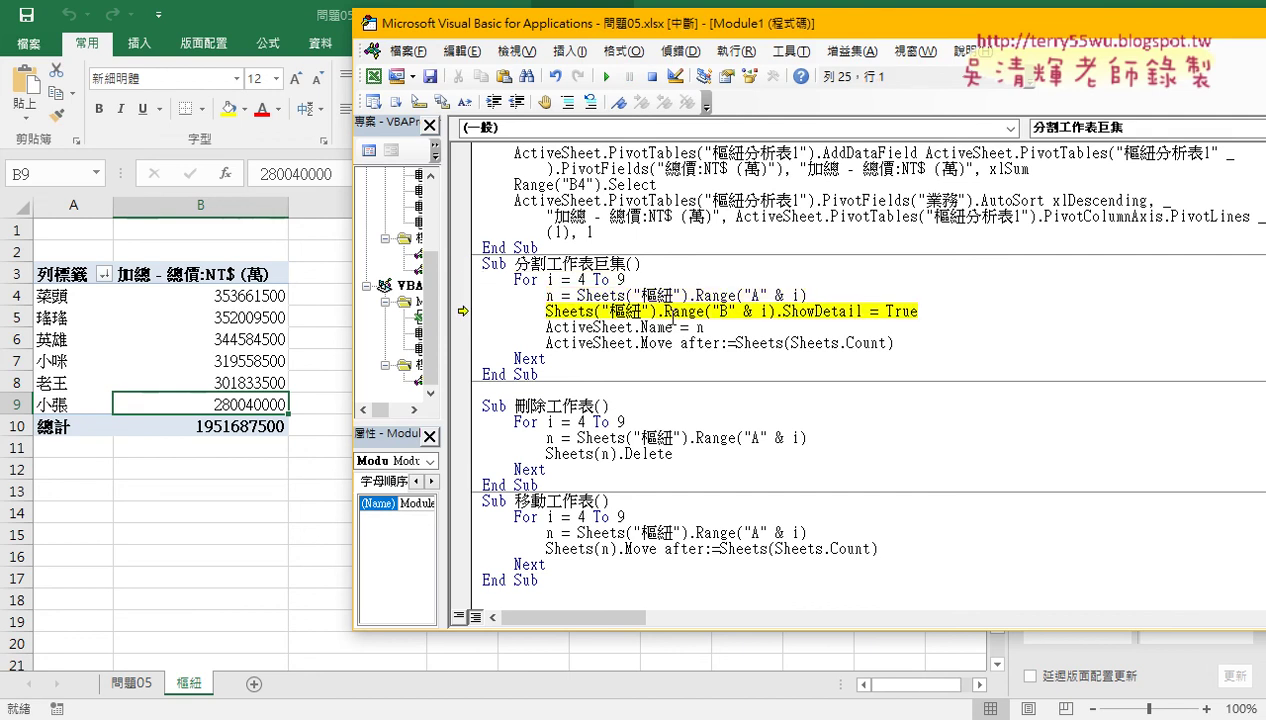
{"action": "key", "text": "F8"}
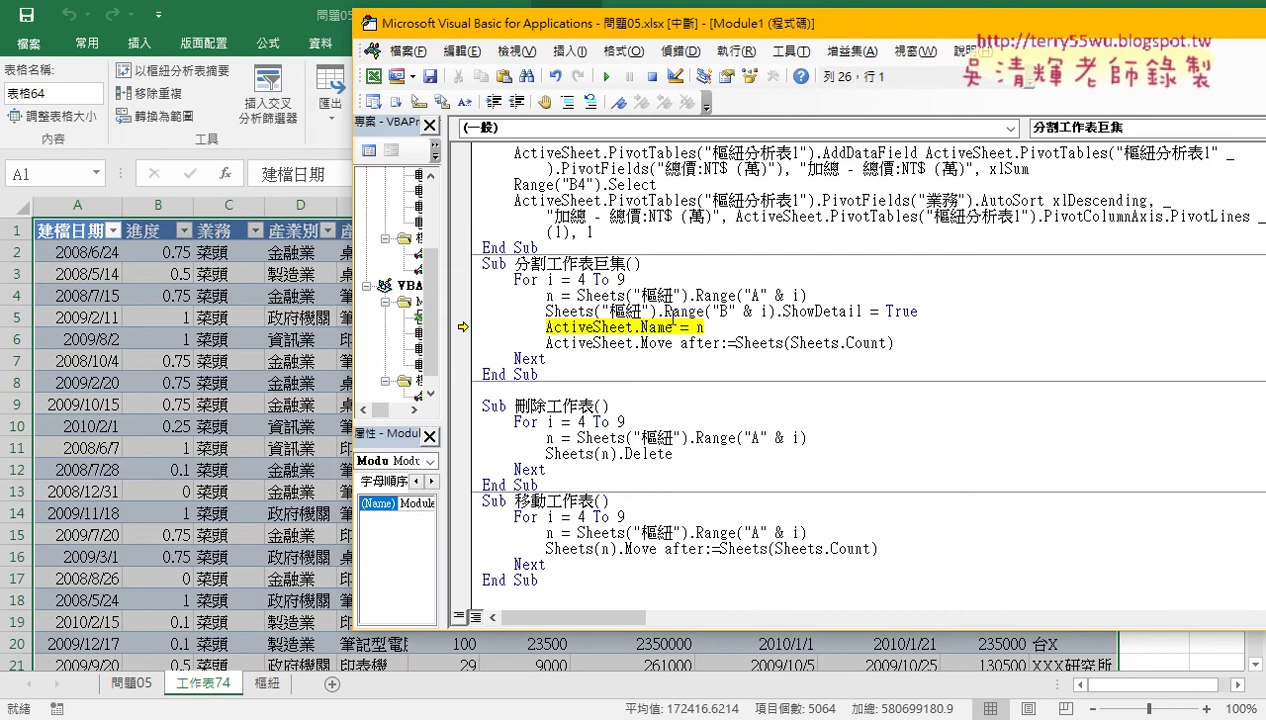
{"action": "key", "text": "F8"}
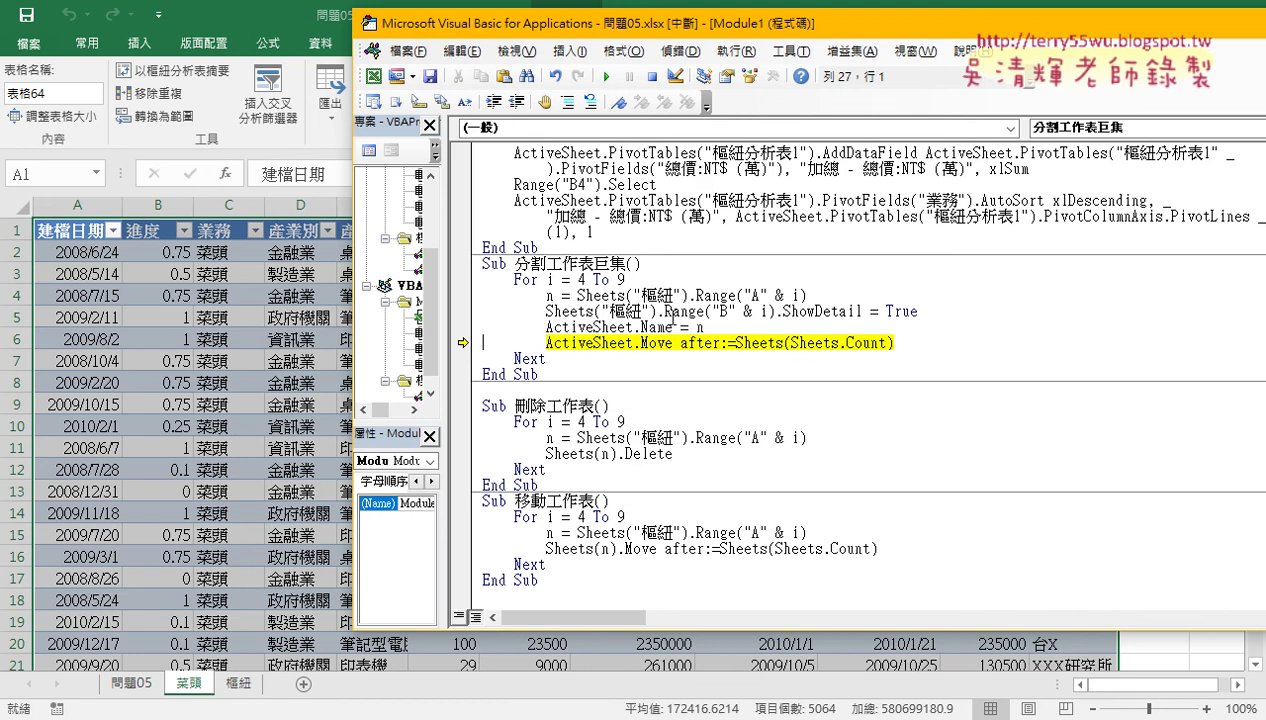
{"action": "key", "text": "F8"}
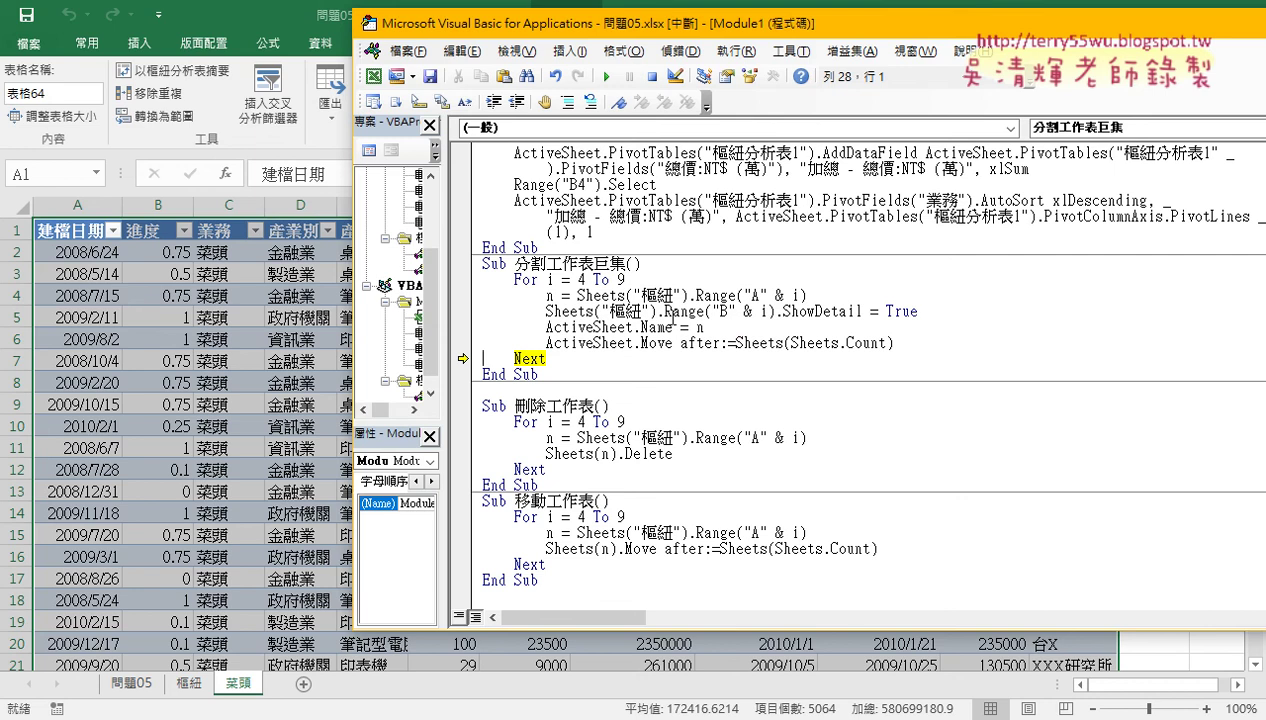
{"action": "key", "text": "F8"}
{"action": "key", "text": "F8"}
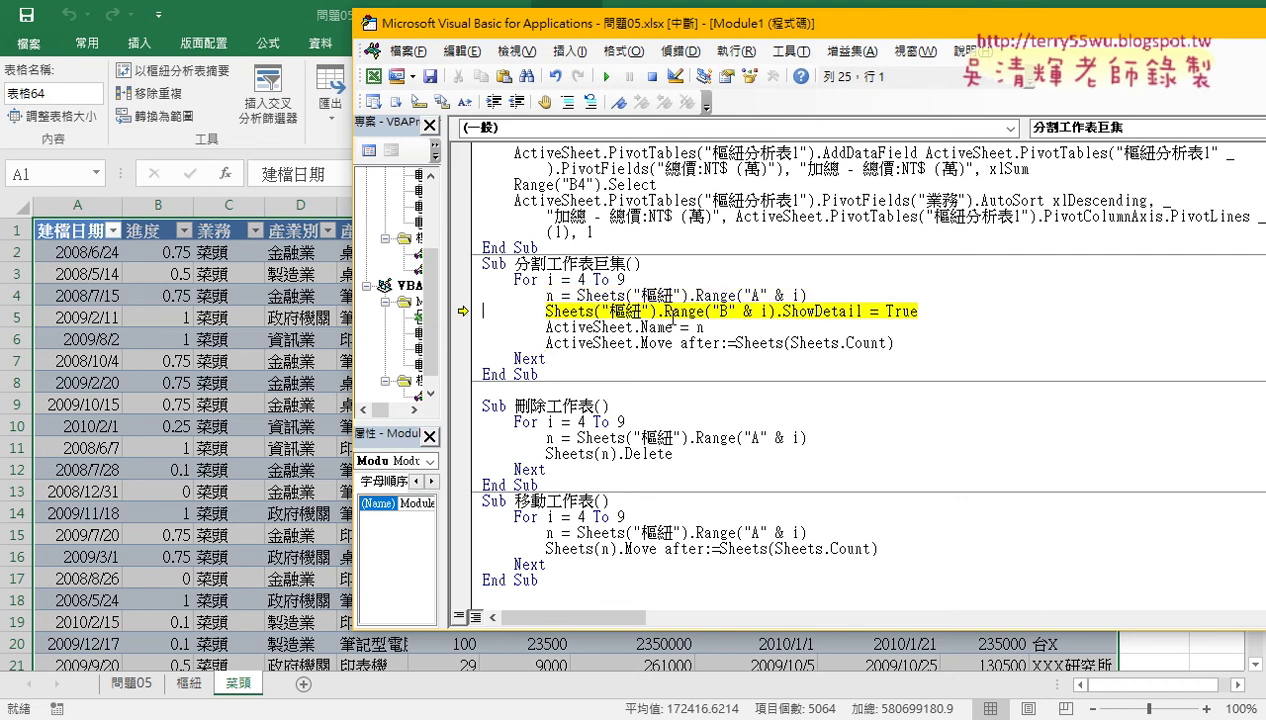
{"action": "key", "text": "F8"}
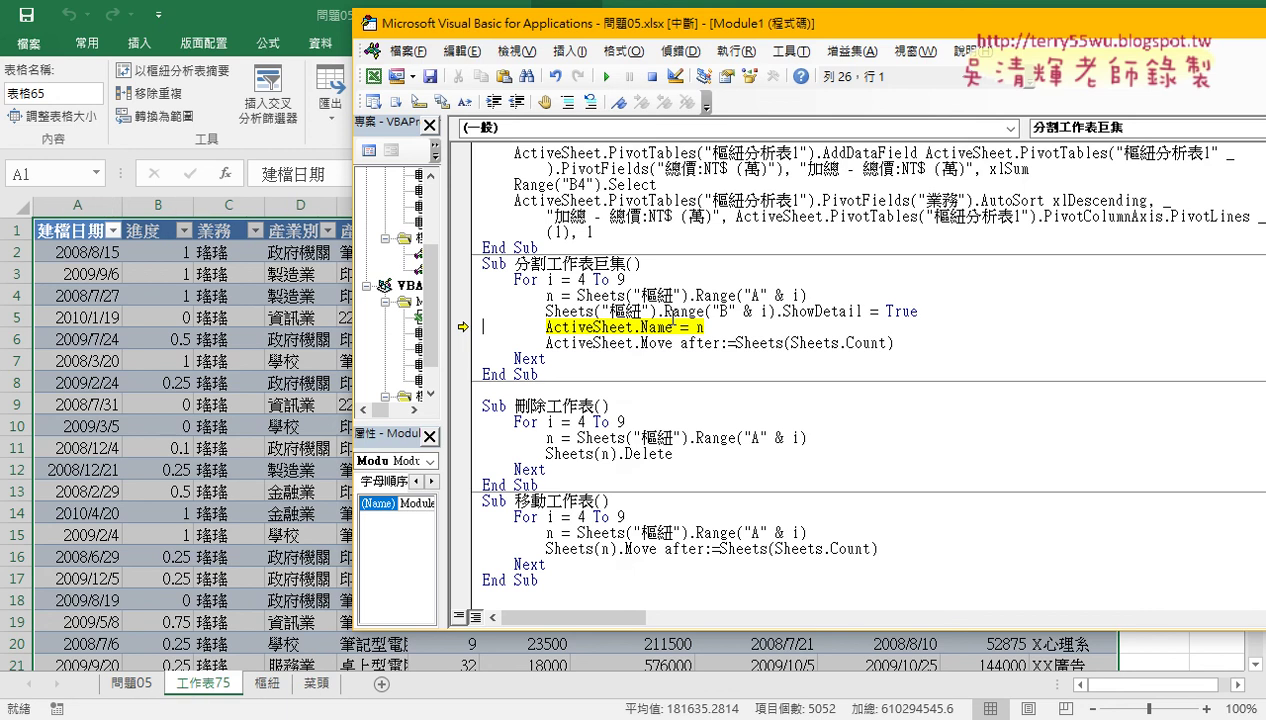
{"action": "key", "text": "F8"}
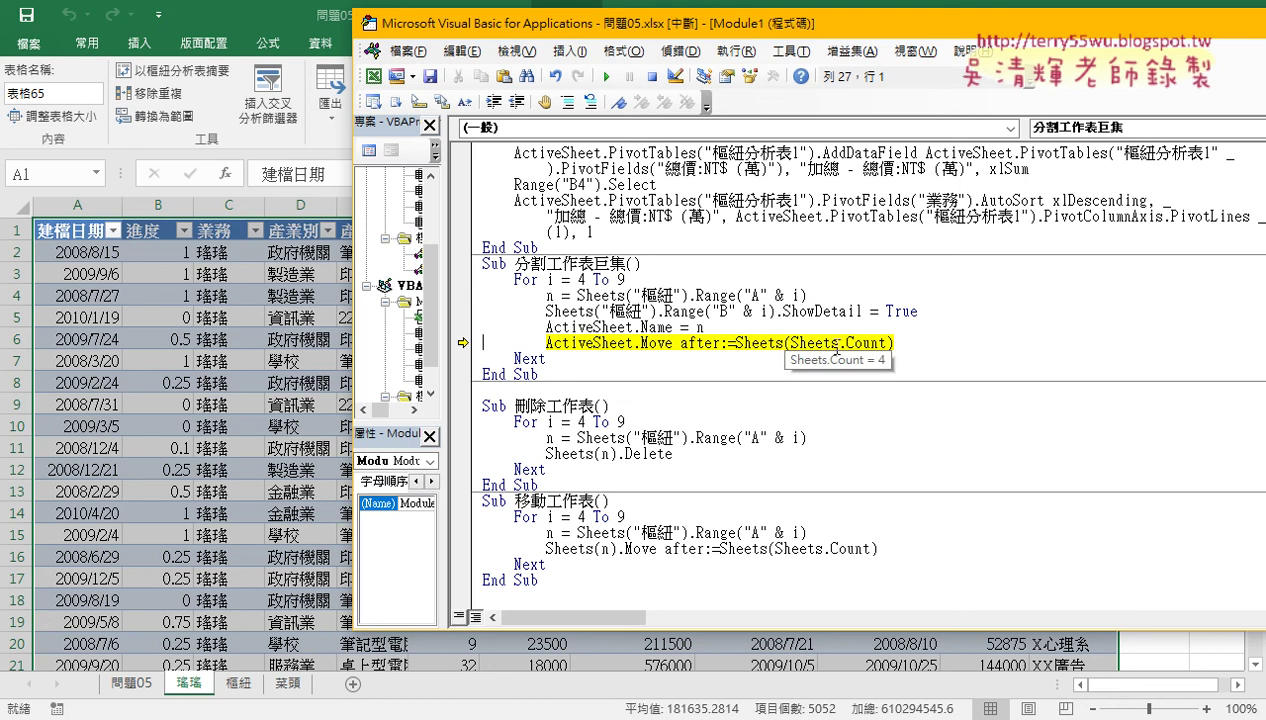
{"action": "key", "text": "F8"}
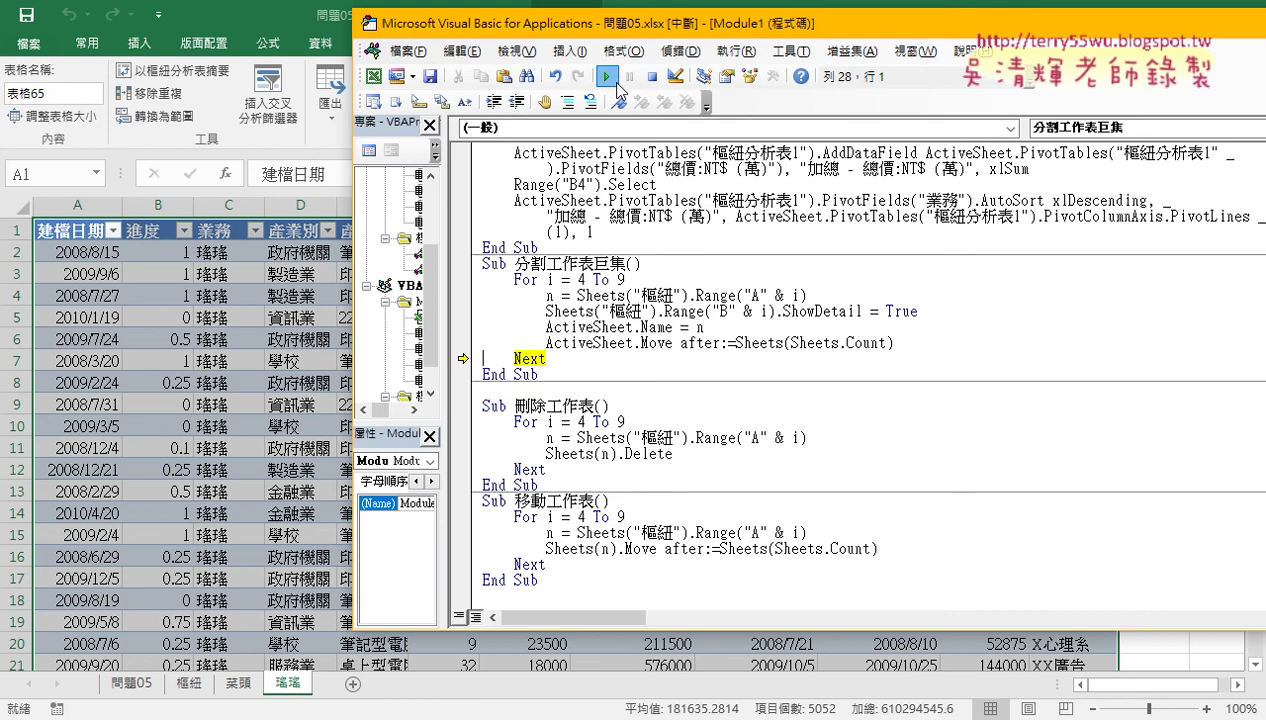
{"action": "left_click", "coordinate": [606, 76]}
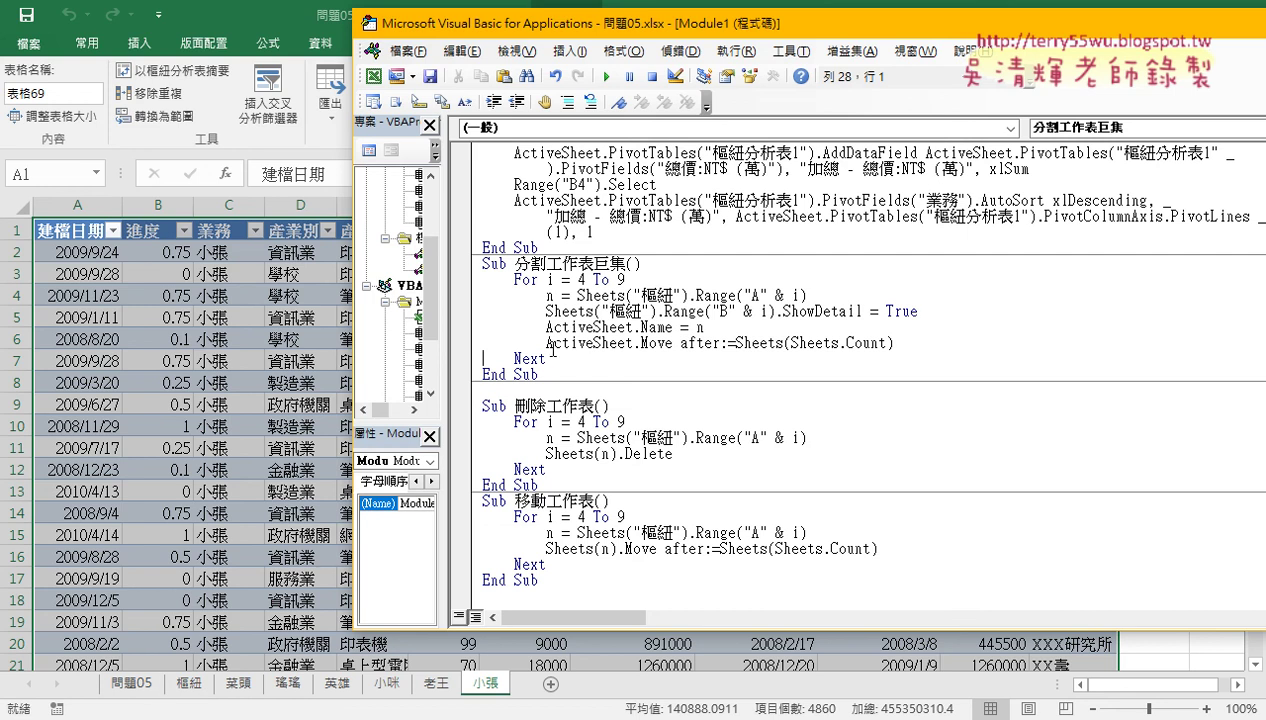
Highlight the ActiveSheet.Move line and its after keyword, then run 刪除工作表 to remove the split sheets
{"action": "left_click_drag", "start_coordinate": [546, 343], "coordinate": [937, 345]}
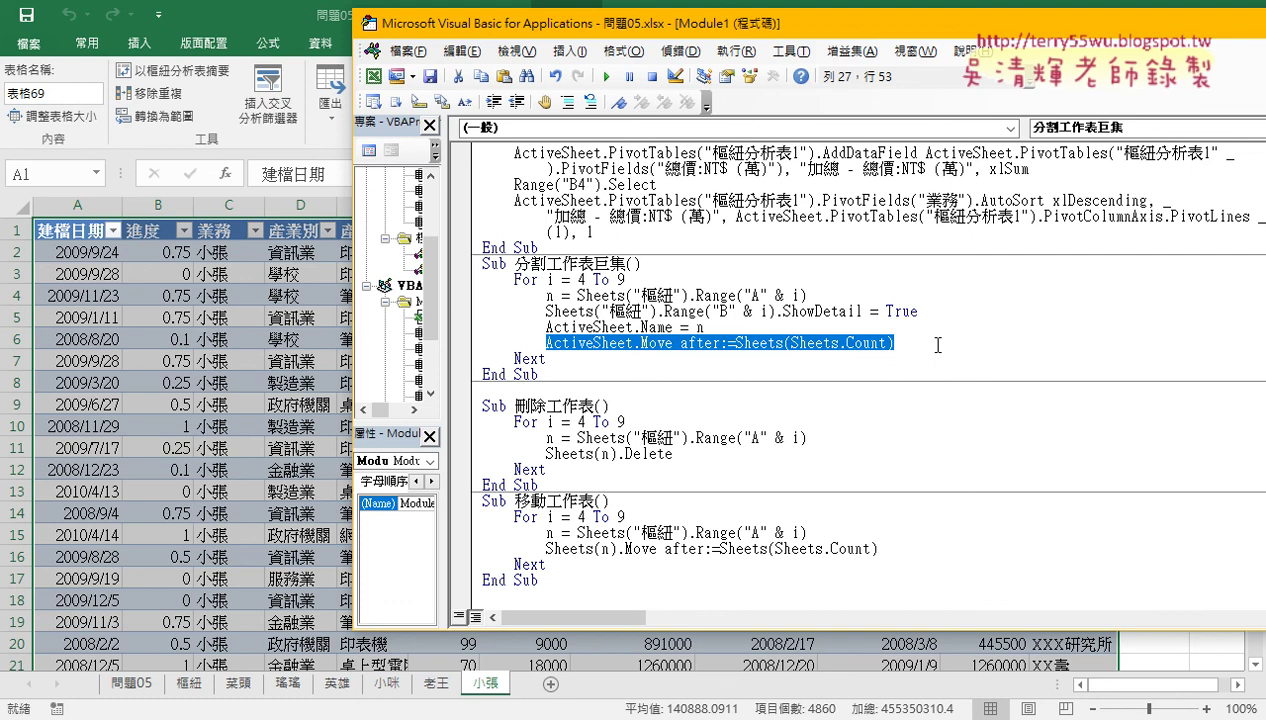
{"action": "left_click", "coordinate": [938, 345]}
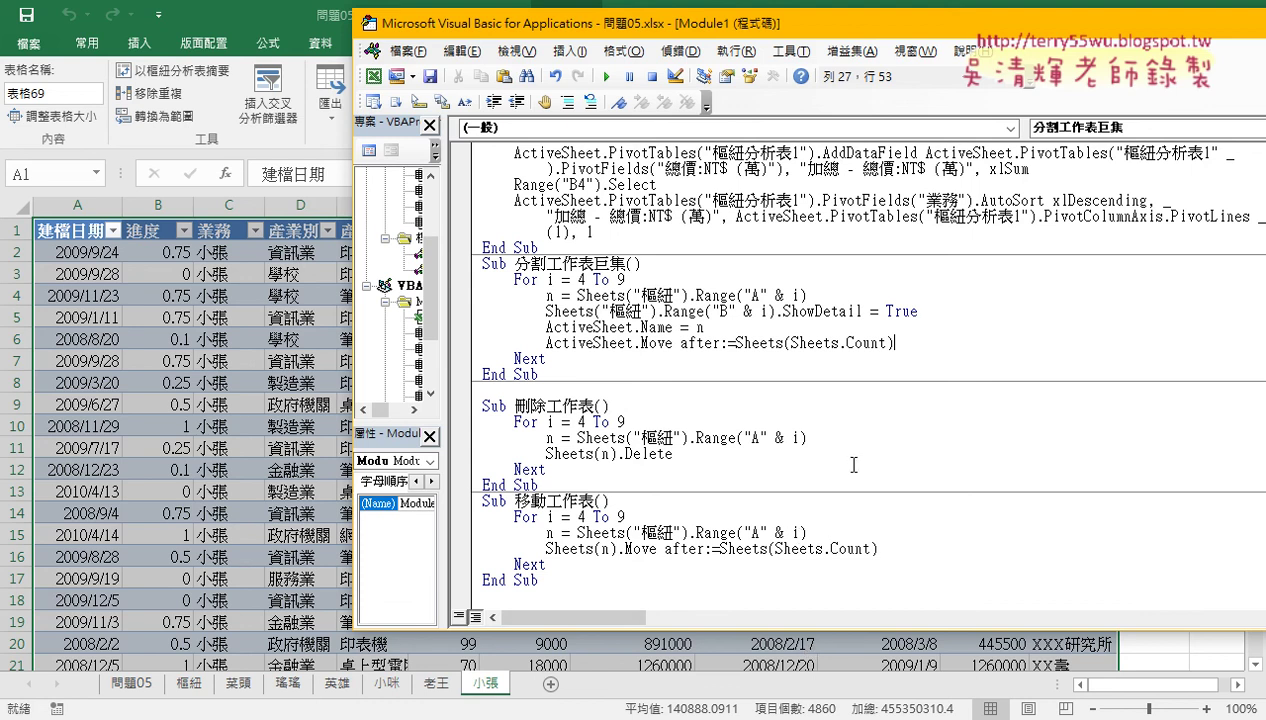
{"action": "left_click_drag", "start_coordinate": [680, 343], "coordinate": [720, 343]}
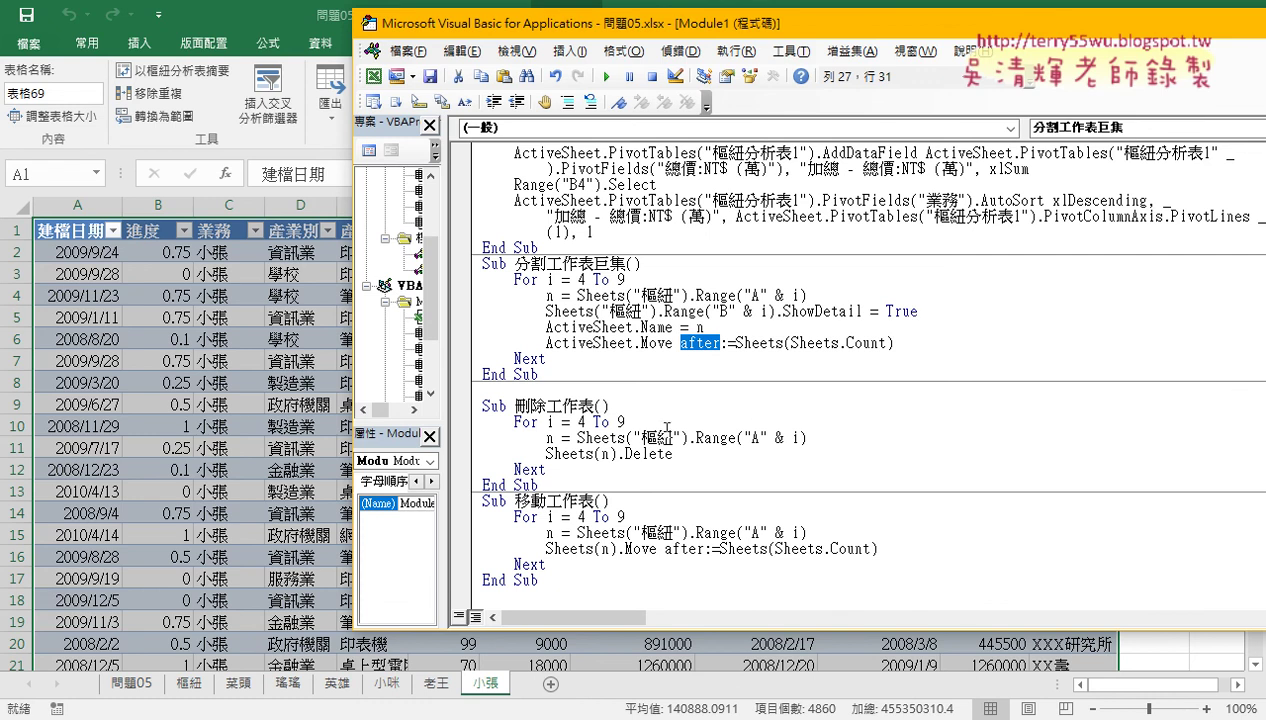
{"action": "left_click", "coordinate": [640, 438]}
{"action": "left_click", "coordinate": [605, 77]}
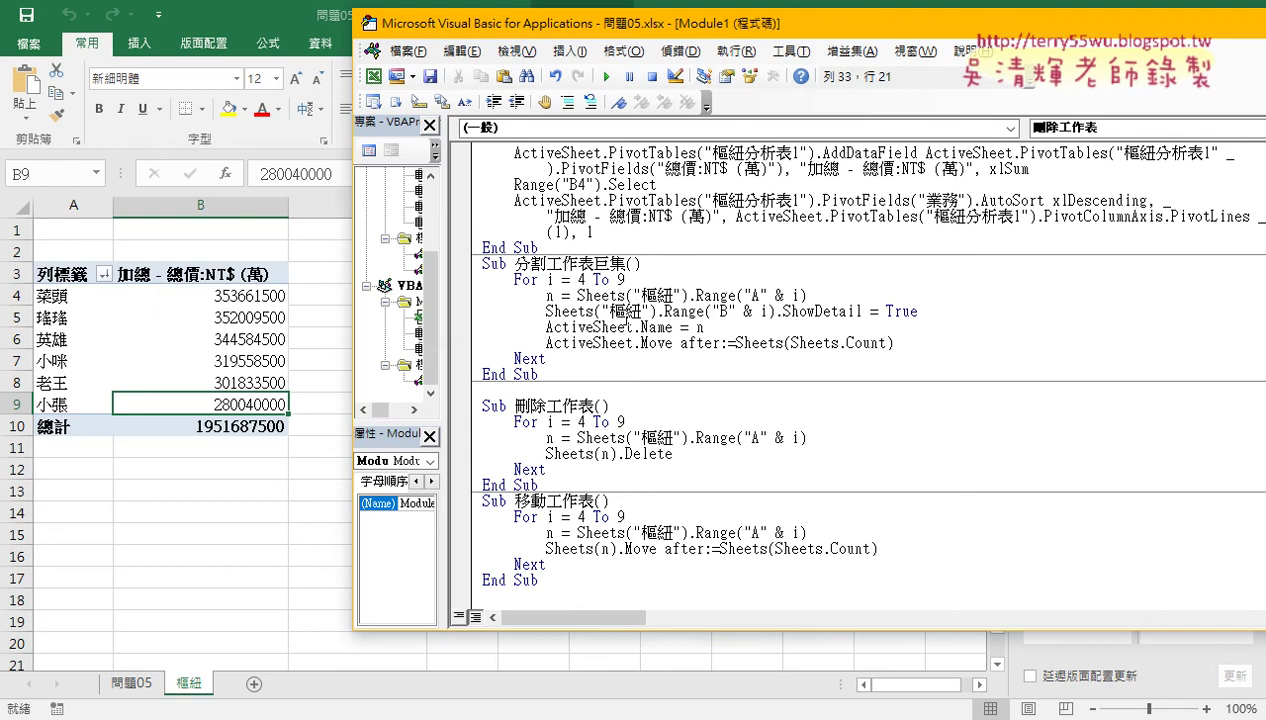
Replace 'after' with 'before' and start rewriting Sheets(Sheets.Count) as Sheets(1) on the Move line
{"action": "left_click", "coordinate": [654, 343]}
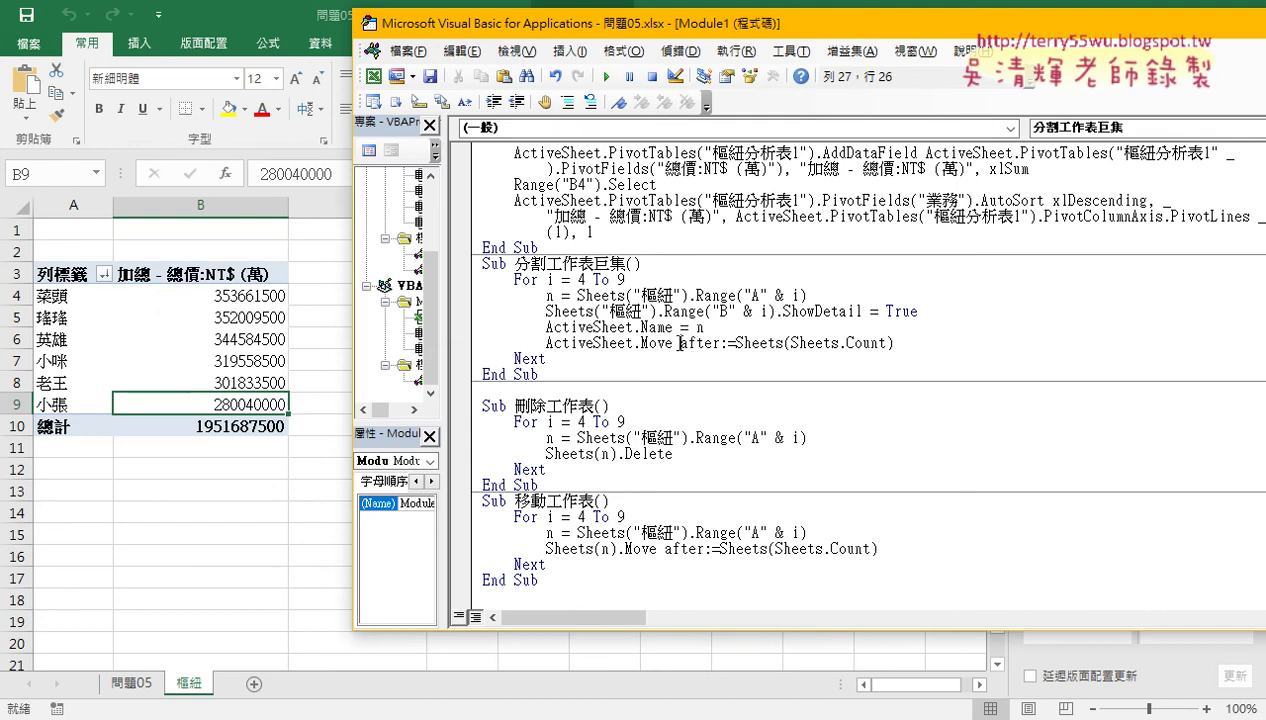
{"action": "left_click_drag", "start_coordinate": [680, 343], "coordinate": [721, 343]}
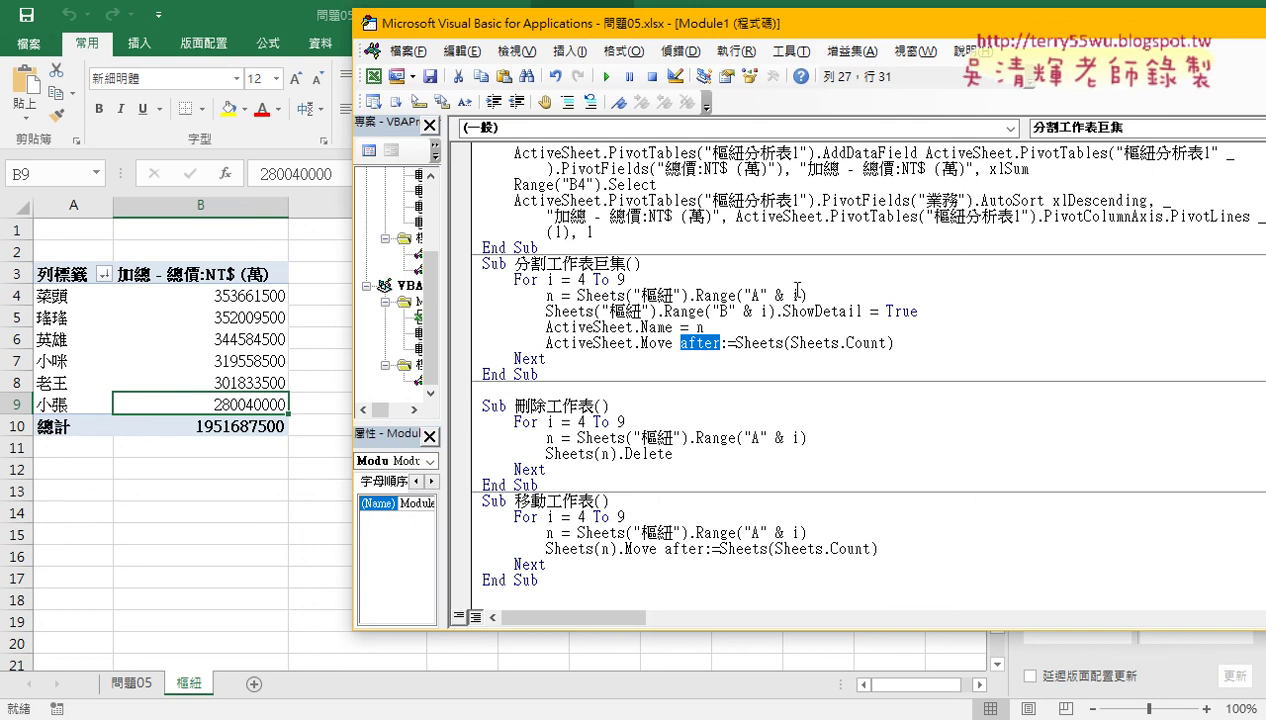
{"action": "type", "text": "be"}
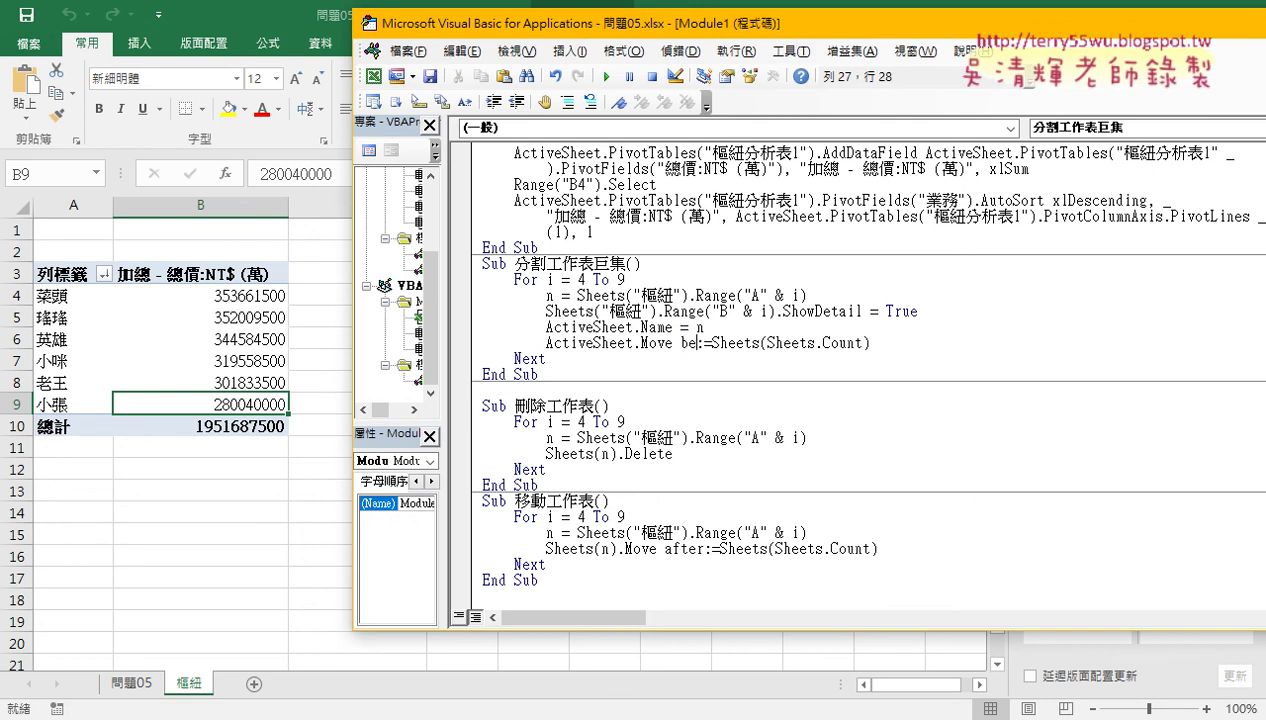
{"action": "type", "text": "fo"}
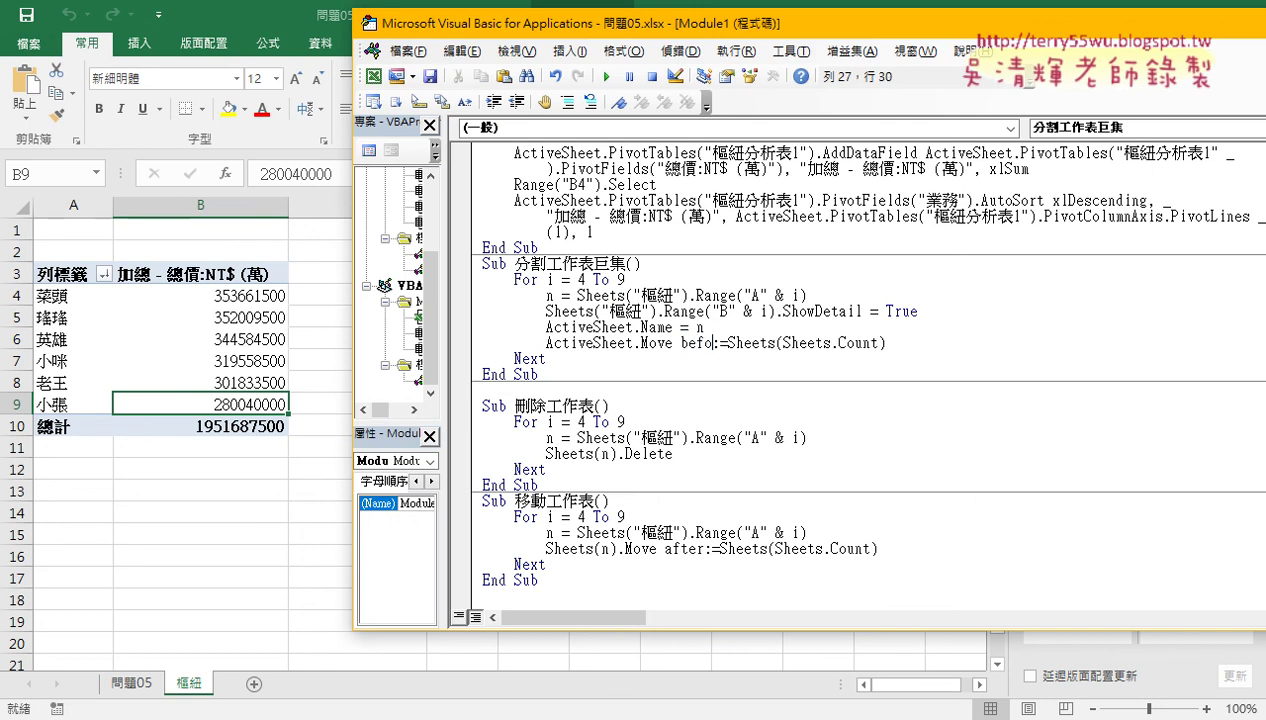
{"action": "type", "text": "re"}
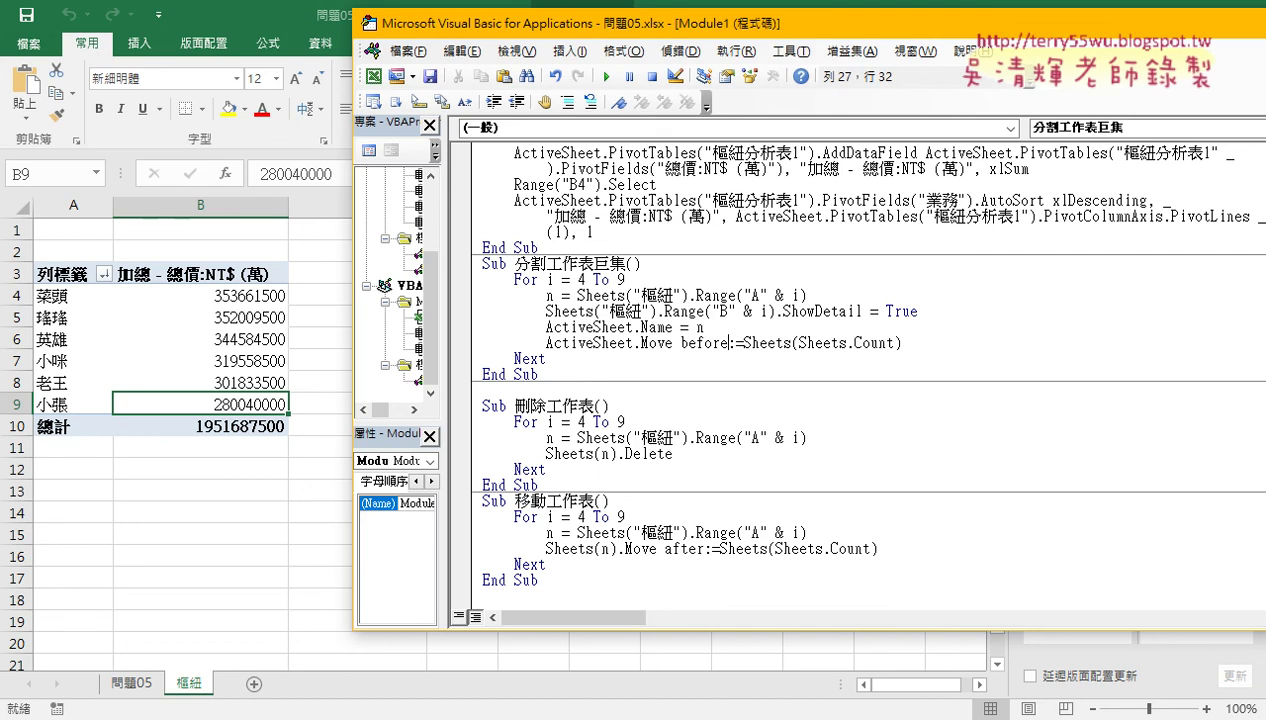
{"action": "left_click", "coordinate": [890, 359]}
{"action": "left_click_drag", "start_coordinate": [799, 342], "coordinate": [897, 342]}
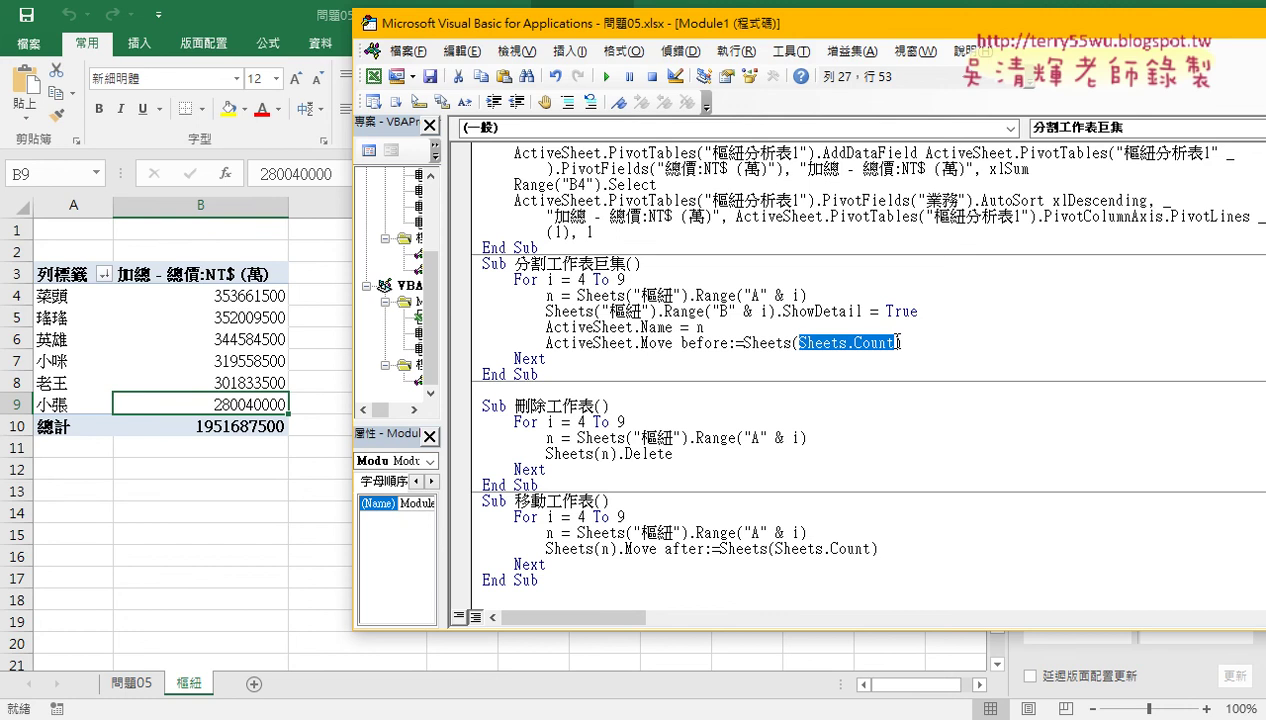
{"action": "type", "text": "1"}
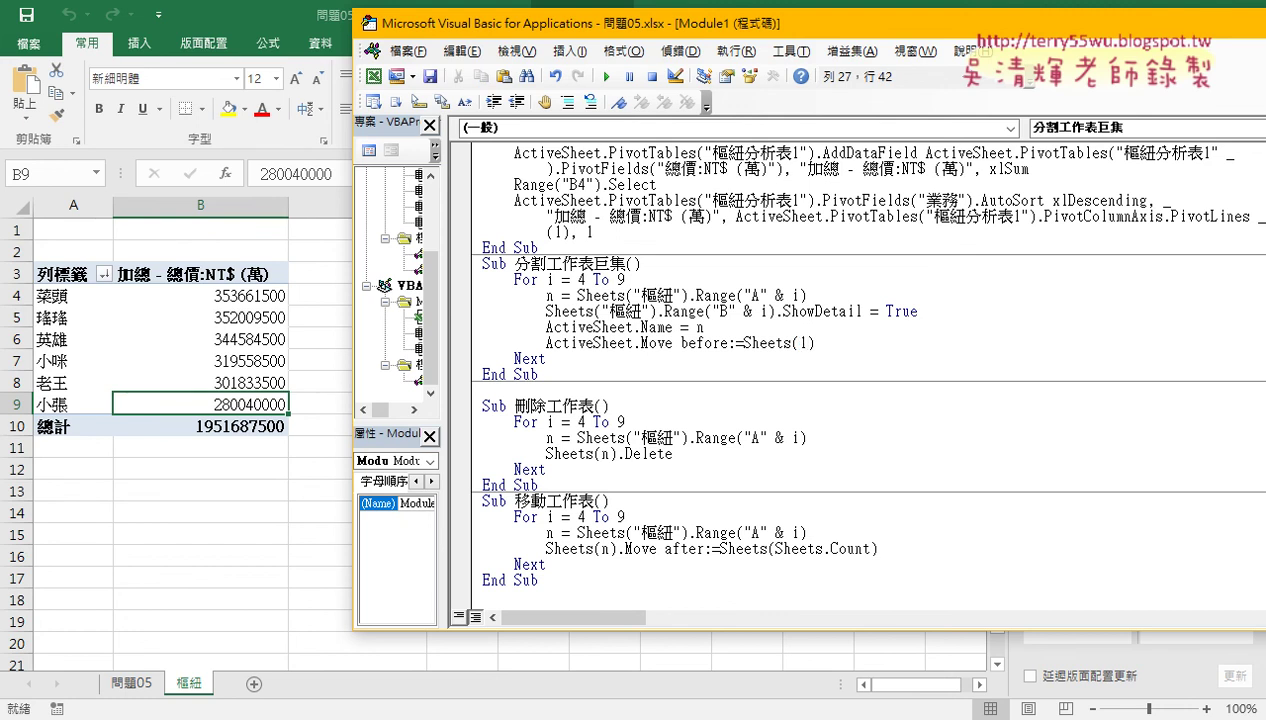
{"action": "key", "text": "BackSpace"}
Finish the Move argument so it reads before:=Sheets(1)
{"action": "type", "text": "\""}
{"action": "type", "text": "\""}
{"action": "left_click_drag", "start_coordinate": [816, 341], "coordinate": [803, 338]}
{"action": "type", "text": "1"}
{"action": "type", "text": ")"}
Step through and run the split macro so sheets land before 問題05, then highlight before:=Sheets(1)
{"action": "key", "text": "F8"}
{"action": "key", "text": "F8"}
{"action": "key", "text": "F8"}
{"action": "key", "text": "F8"}
{"action": "key", "text": "F8"}
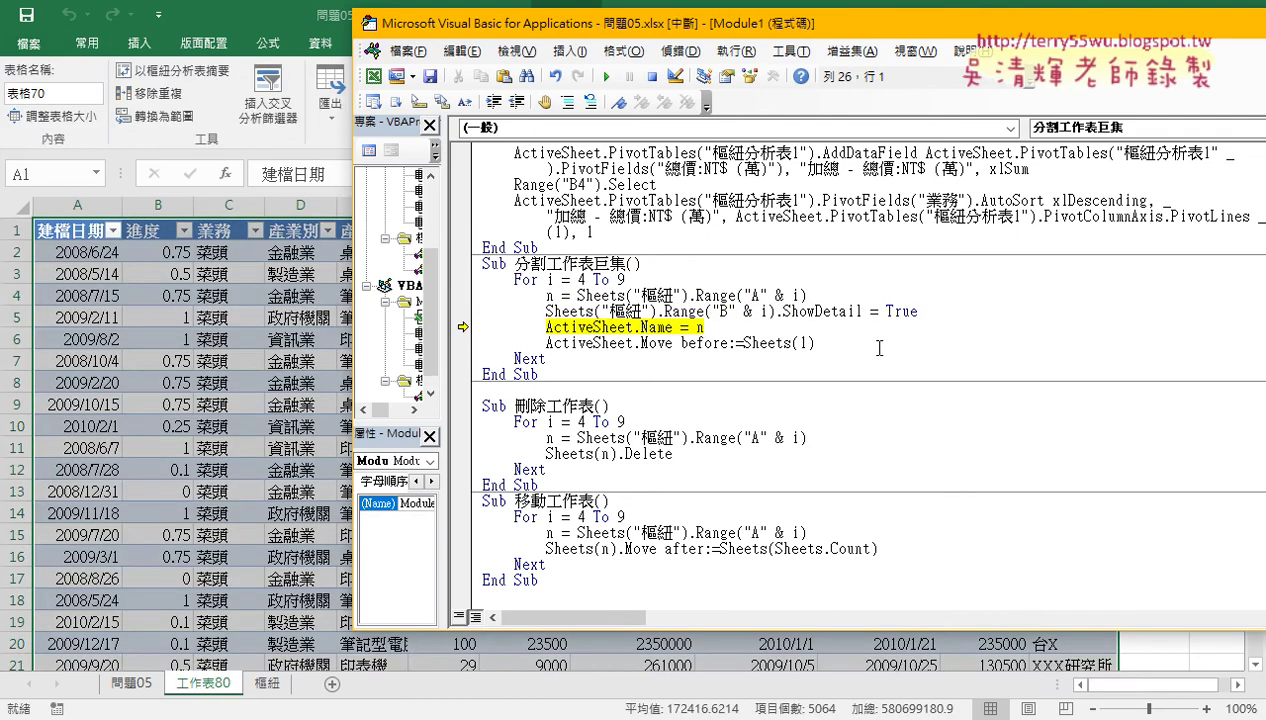
{"action": "key", "text": "F8"}
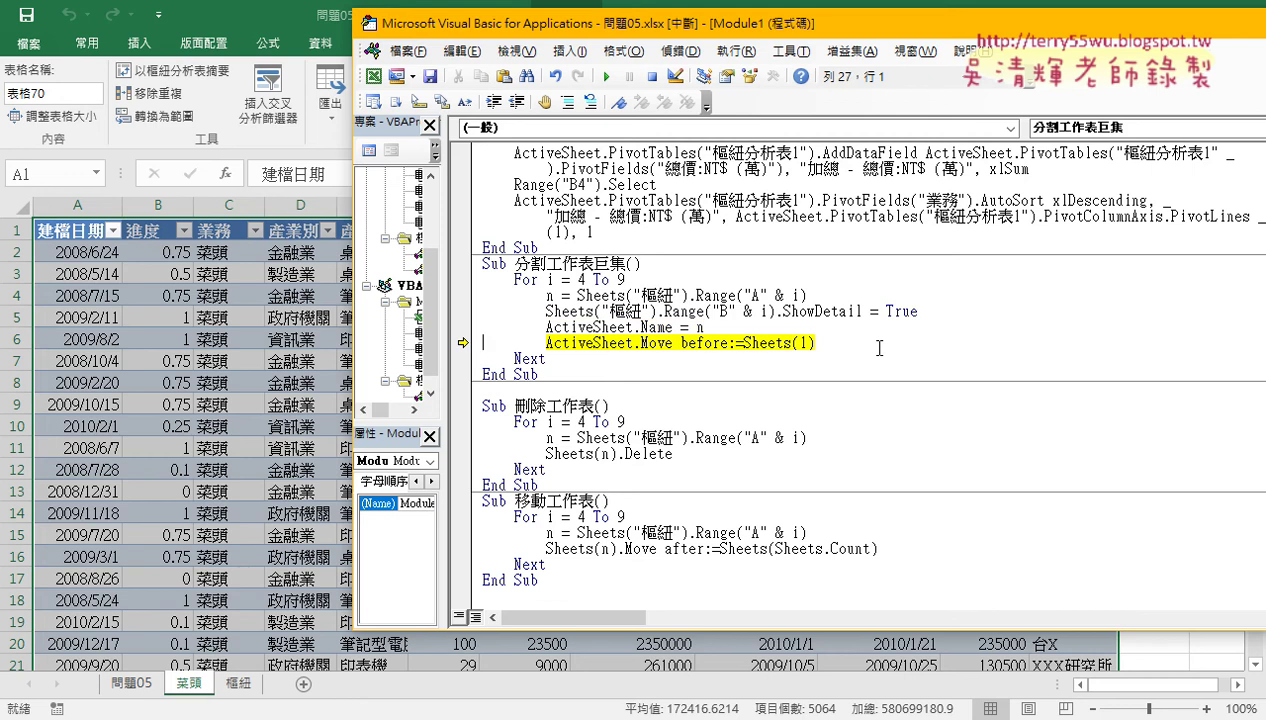
{"action": "key", "text": "F8"}
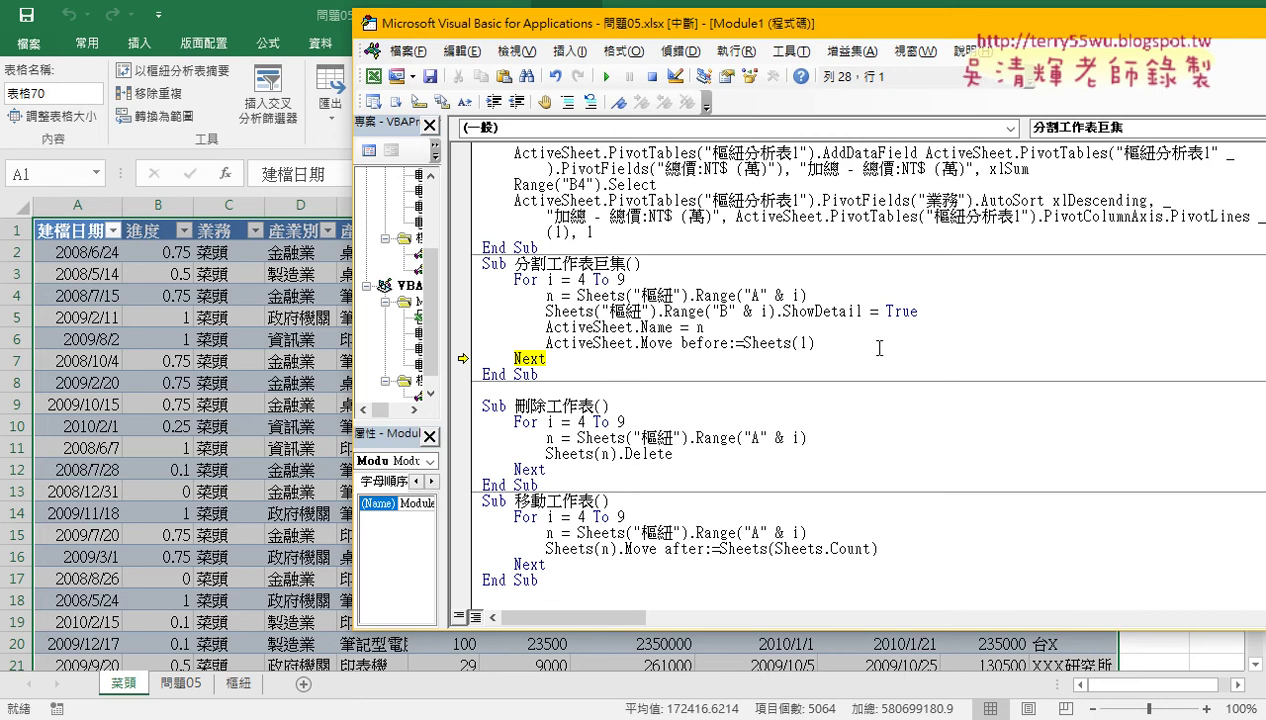
{"action": "key", "text": "F8"}
{"action": "key", "text": "F8"}
{"action": "key", "text": "F8"}
{"action": "key", "text": "F8"}
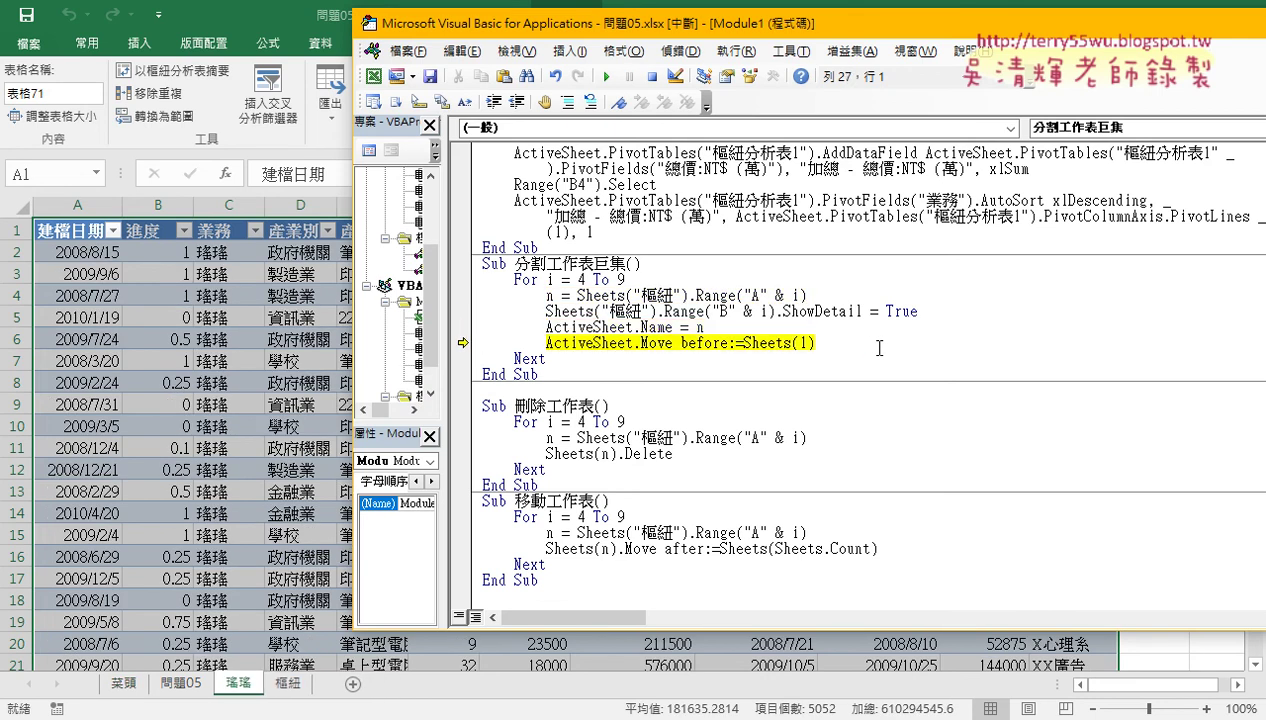
{"action": "key", "text": "F8"}
{"action": "key", "text": "F8"}
{"action": "key", "text": "F8"}
{"action": "key", "text": "F8"}
{"action": "key", "text": "F8"}
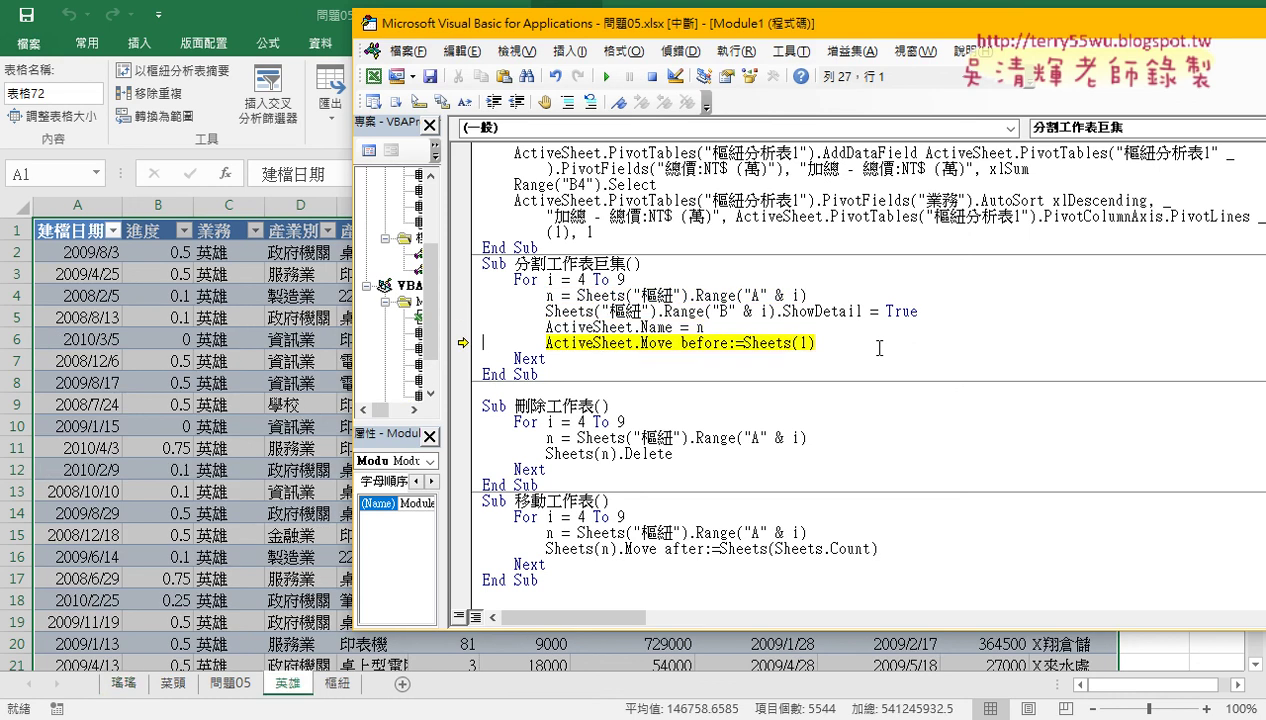
{"action": "key", "text": "F8"}
{"action": "key", "text": "F8"}
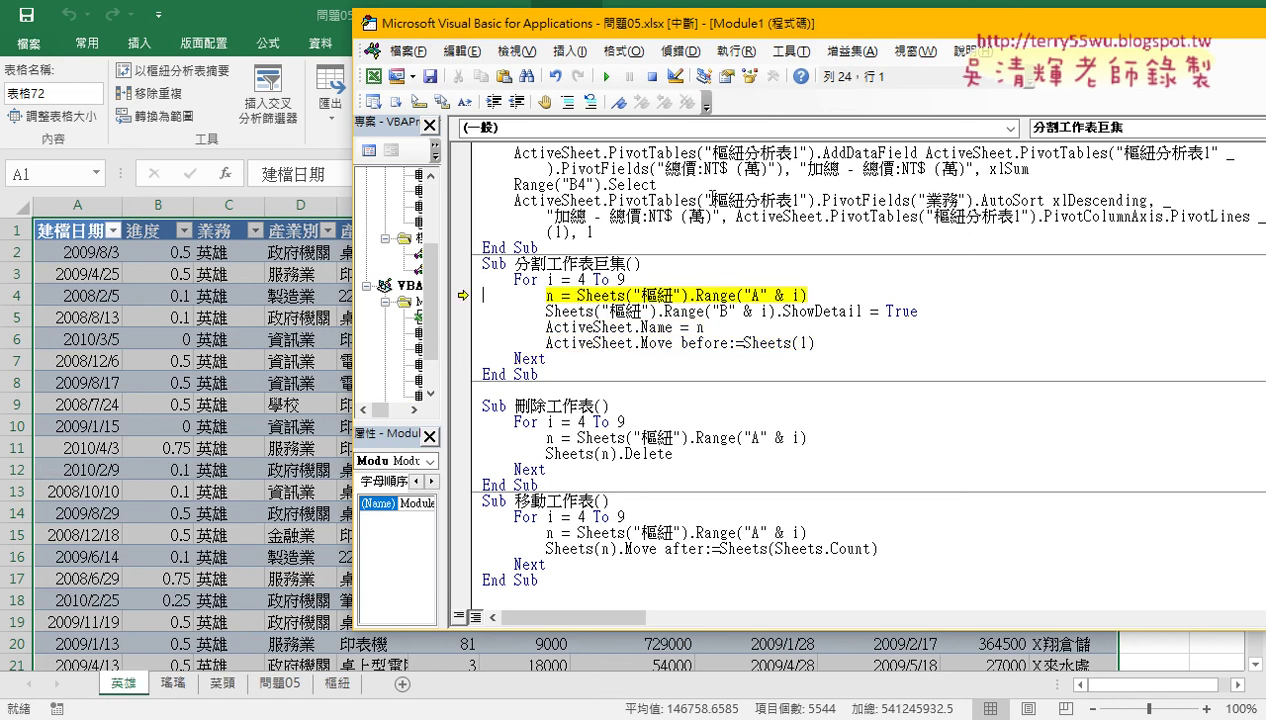
{"action": "left_click", "coordinate": [605, 77]}
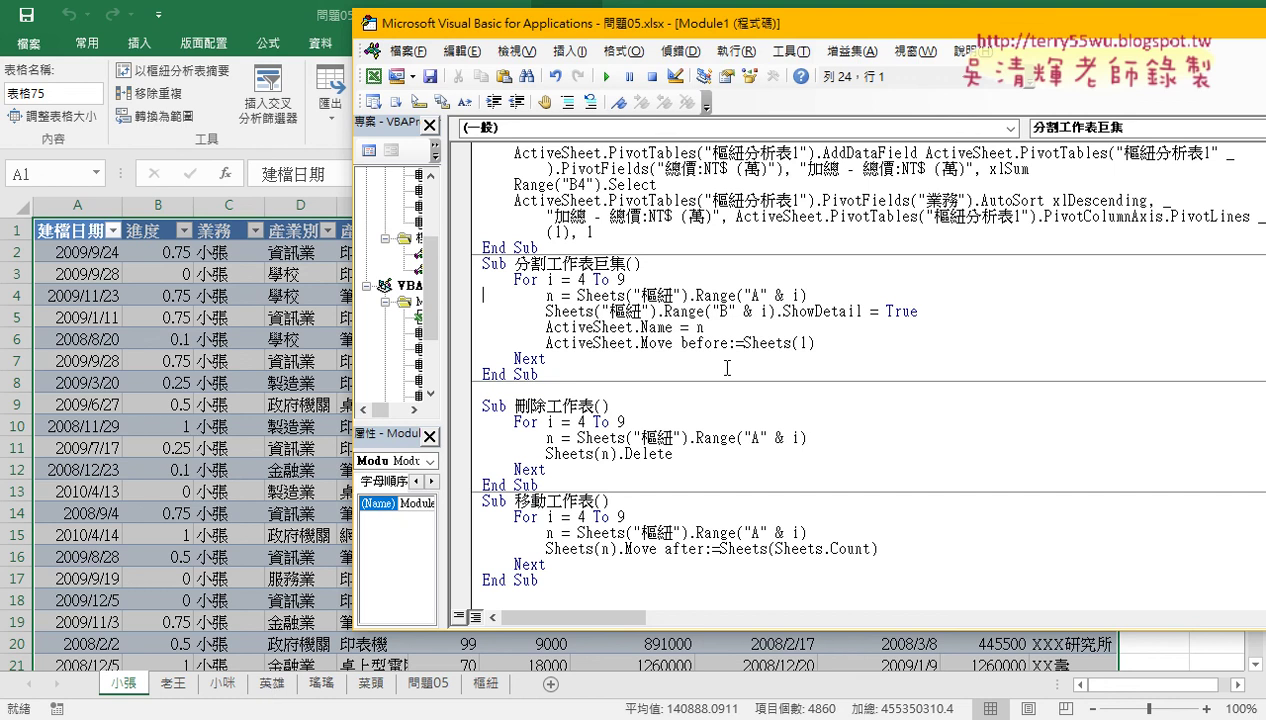
{"action": "left_click_drag", "start_coordinate": [681, 343], "coordinate": [730, 343]}
{"action": "left_click_drag", "start_coordinate": [744, 343], "coordinate": [817, 343]}
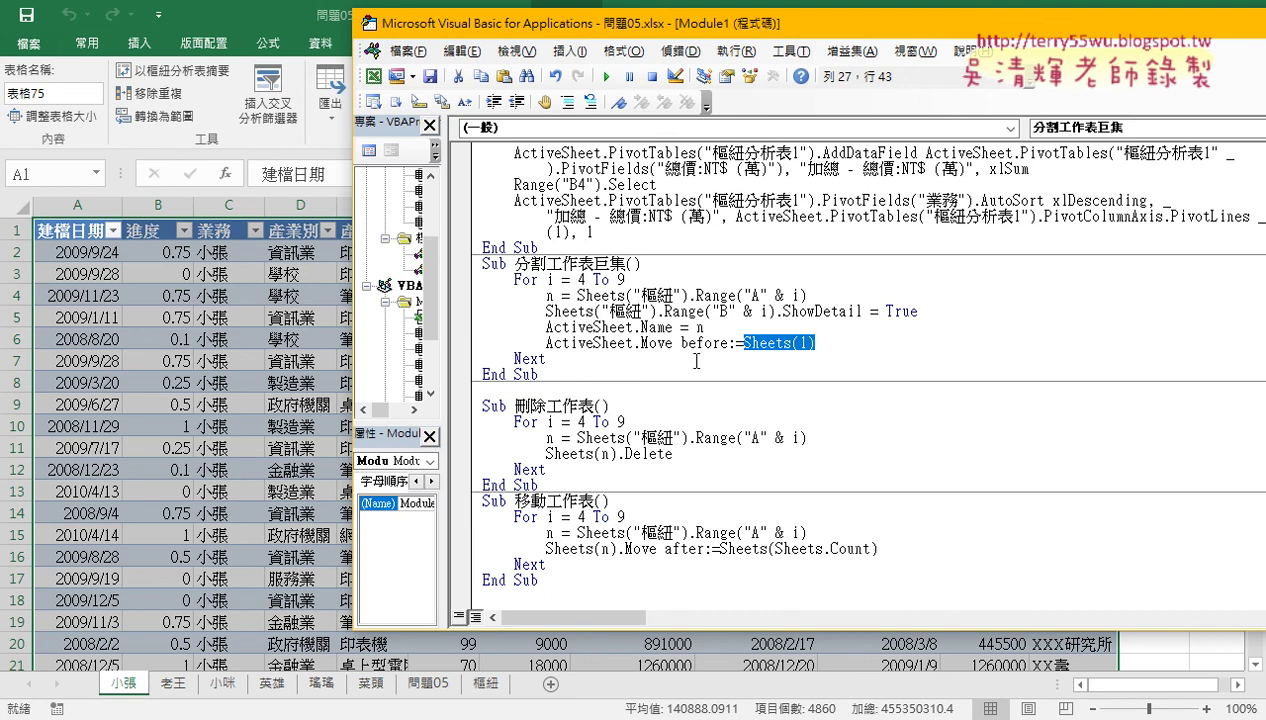
Comment out the ActiveSheet.Move line, run 刪除工作表, then rerun 分割工作表巨集
{"action": "left_click", "coordinate": [544, 342]}
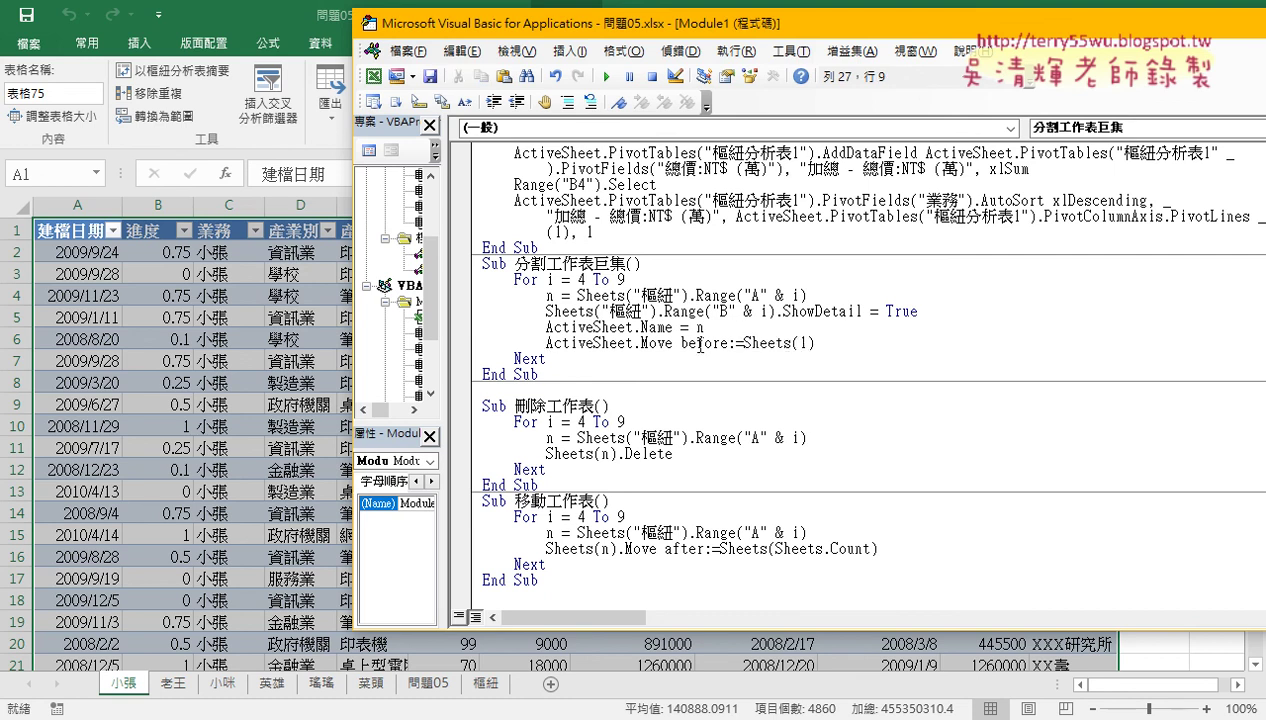
{"action": "type", "text": "'"}
{"action": "left_click", "coordinate": [672, 453]}
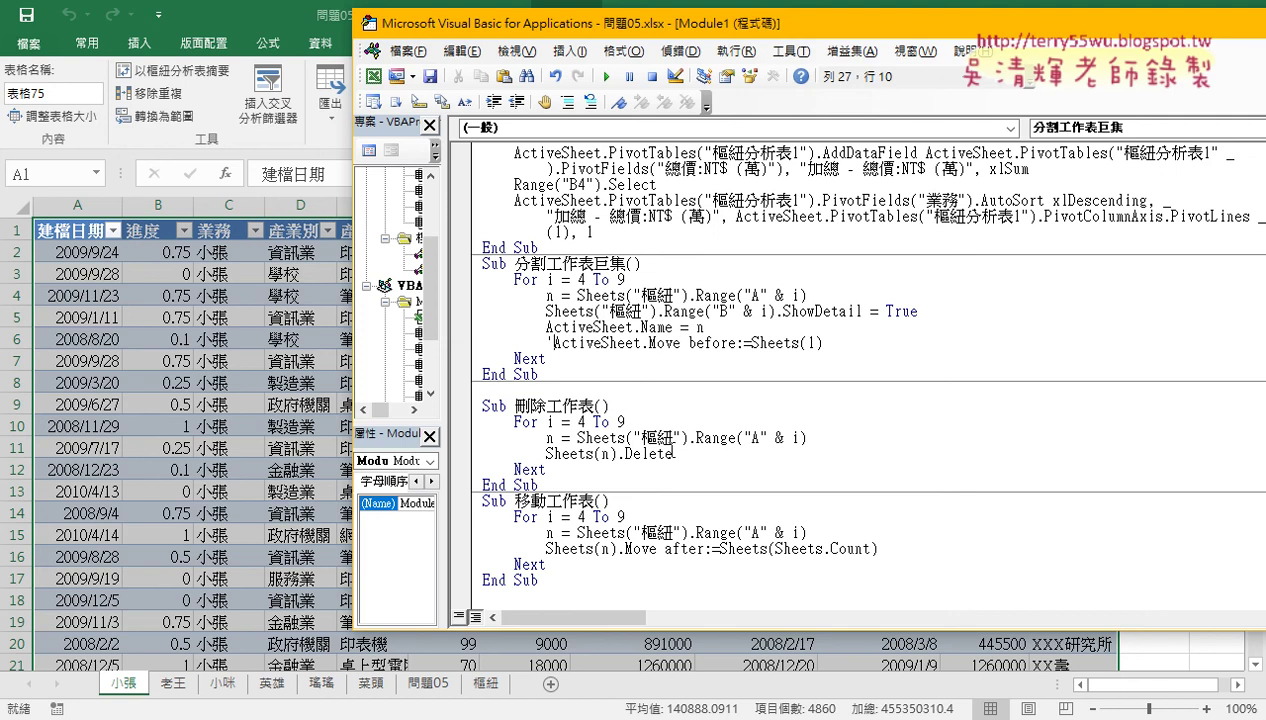
{"action": "left_click", "coordinate": [606, 76]}
{"action": "left_click", "coordinate": [640, 311]}
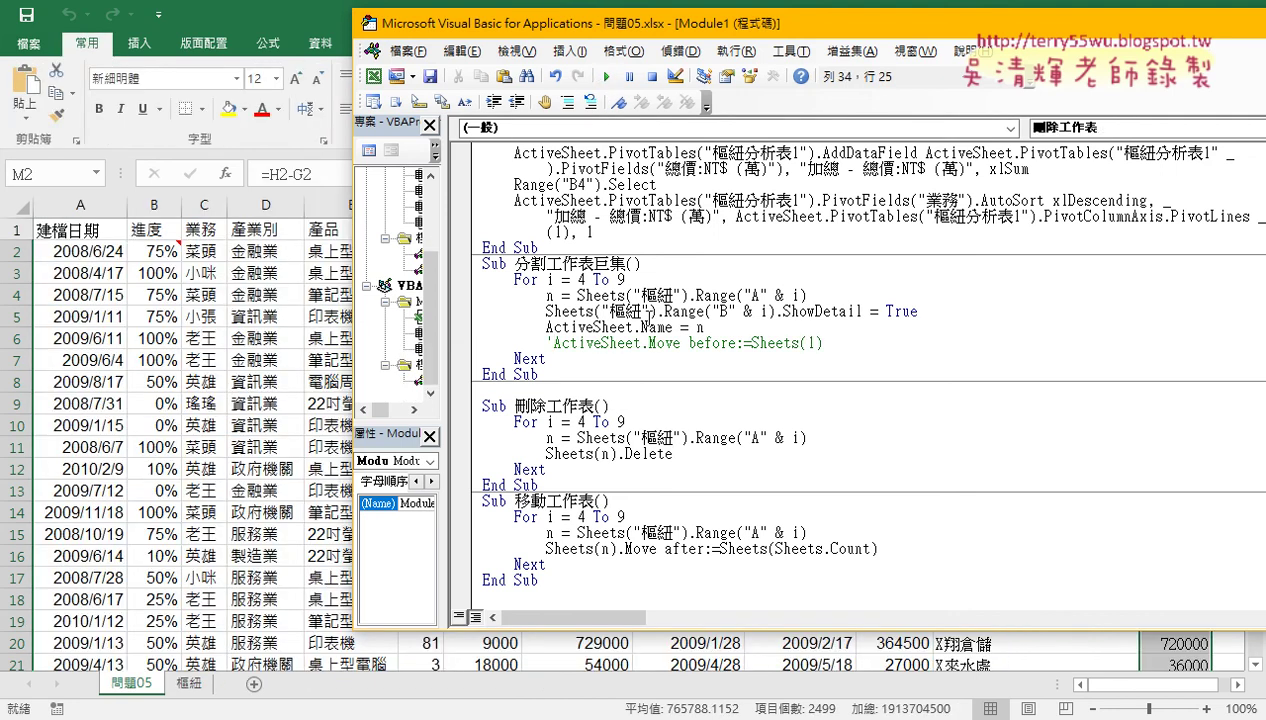
{"action": "left_click", "coordinate": [606, 76]}
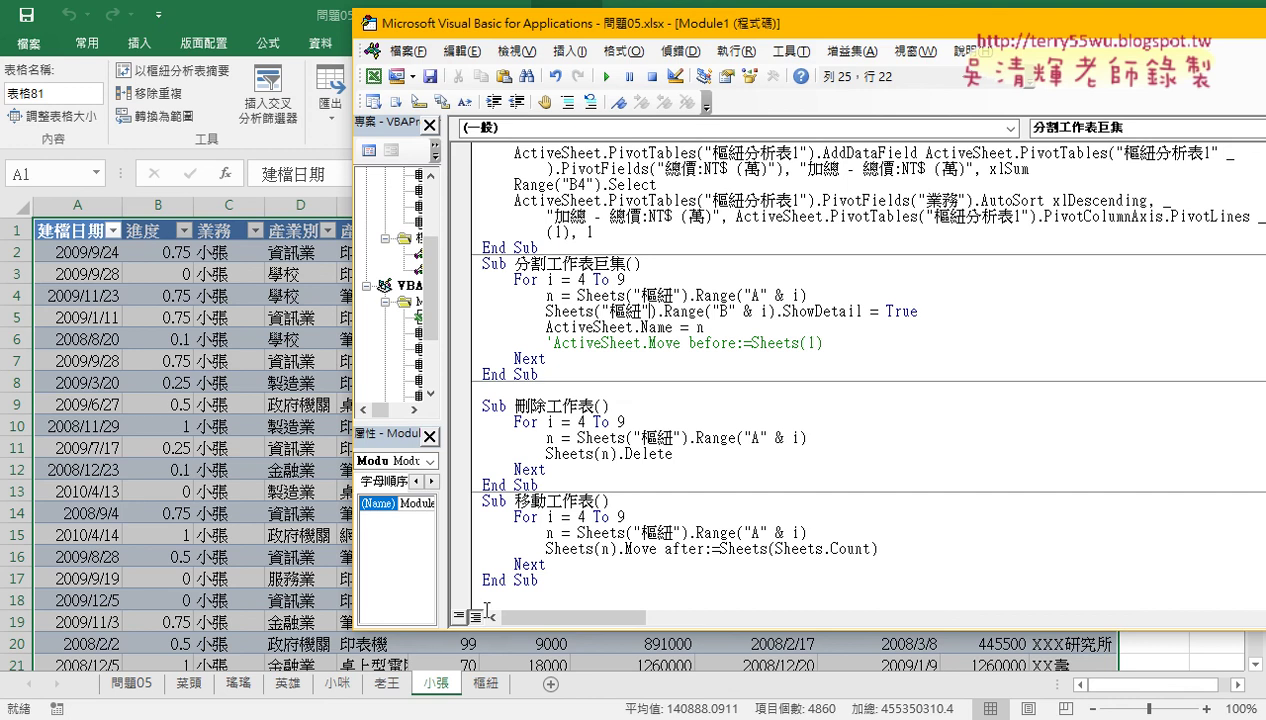
Clear the old body of the 移動工作表 procedure
{"action": "left_click", "coordinate": [526, 593]}
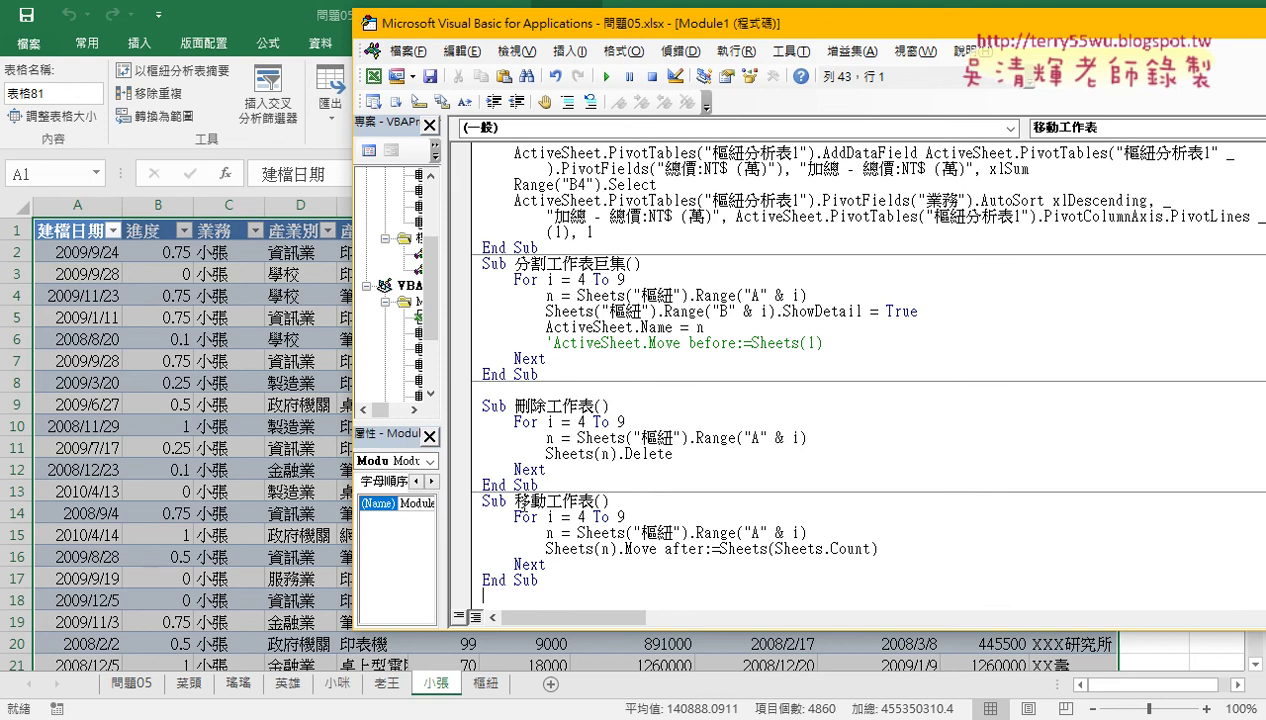
{"action": "left_click_drag", "start_coordinate": [618, 500], "coordinate": [624, 616]}
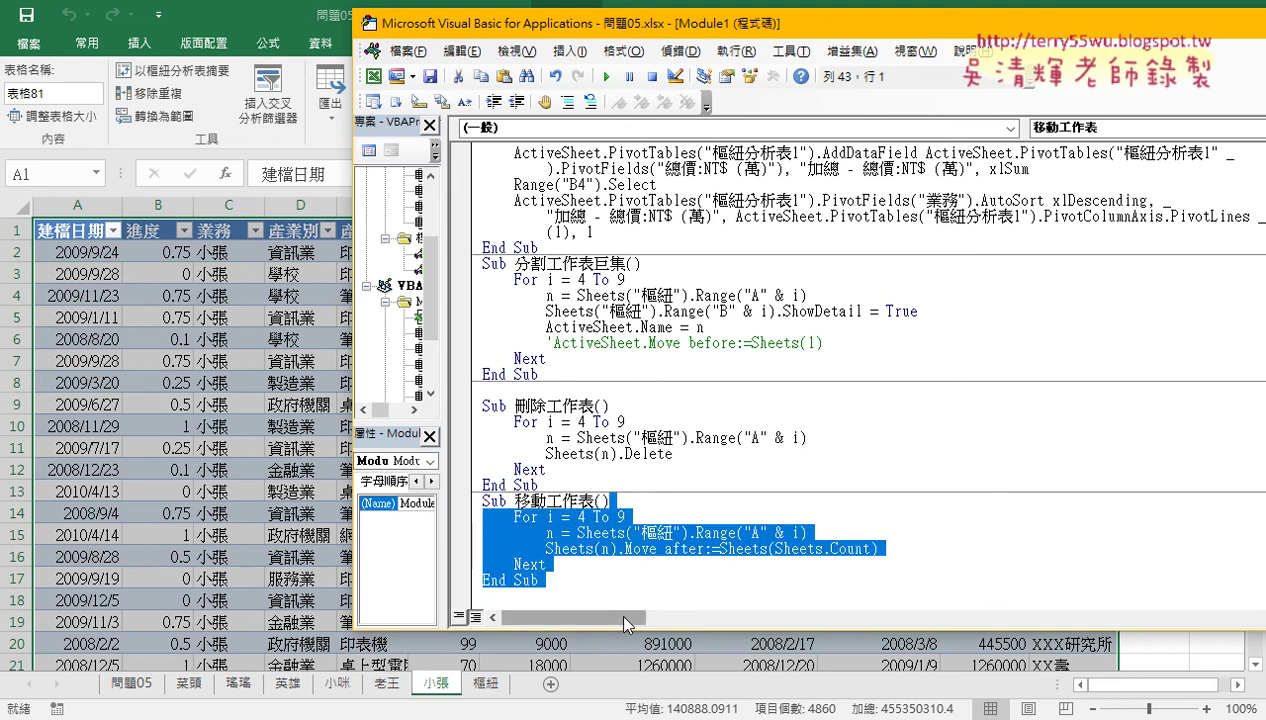
{"action": "key", "text": "Delete"}
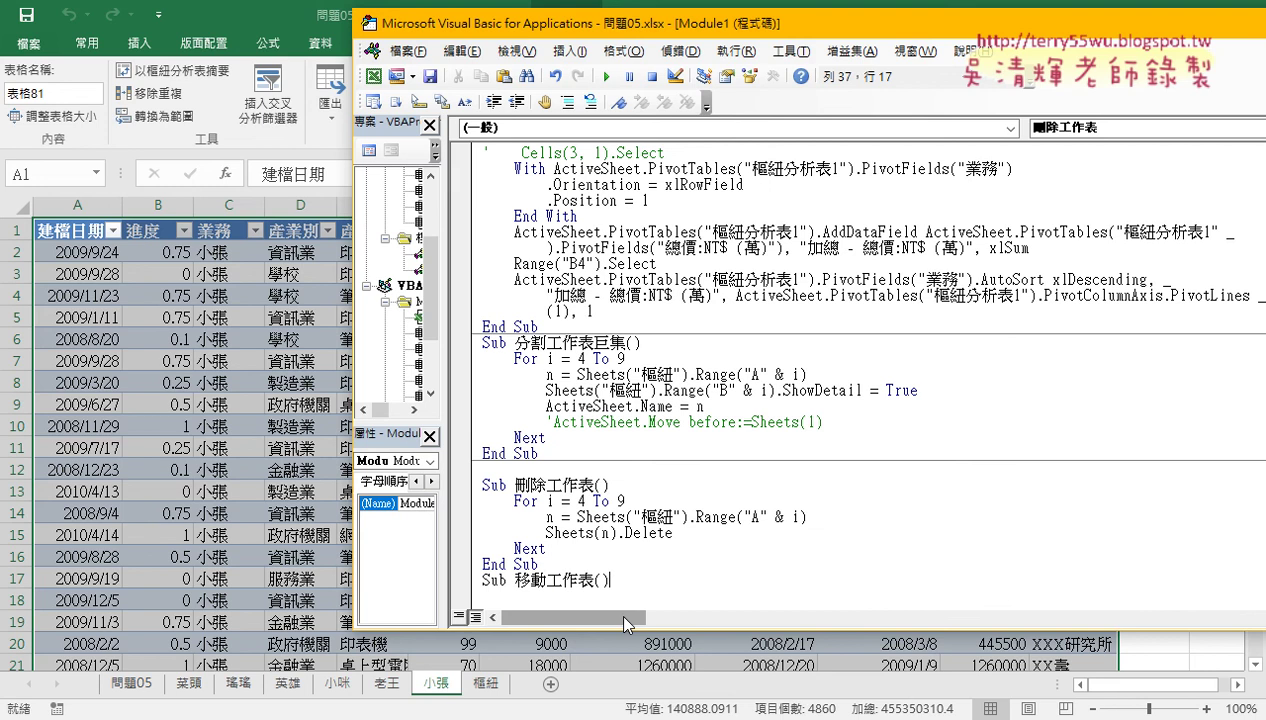
{"action": "key", "text": "Return"}
Copy 刪除工作表's For…Next loop into 移動工作表, then show the 樞紐 sheet
{"action": "scroll", "coordinate": [607, 603], "scroll_direction": "down", "scroll_amount": 1}
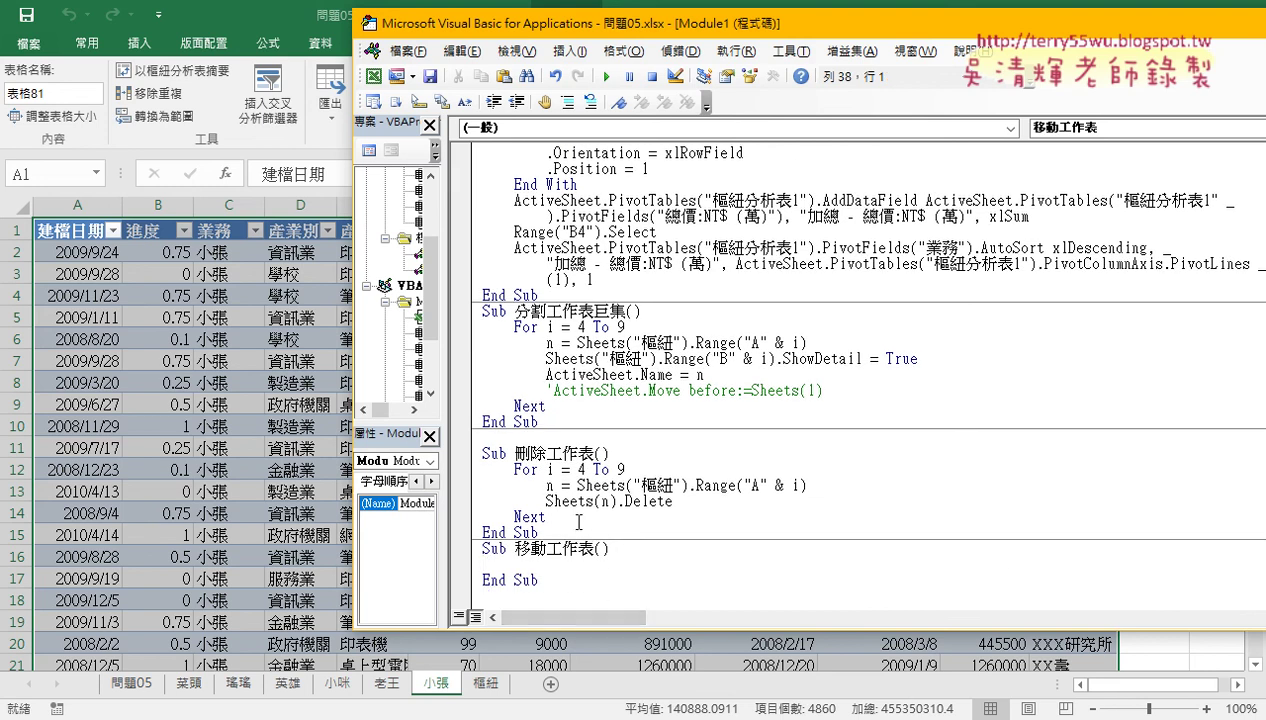
{"action": "left_click_drag", "start_coordinate": [578, 522], "coordinate": [476, 469]}
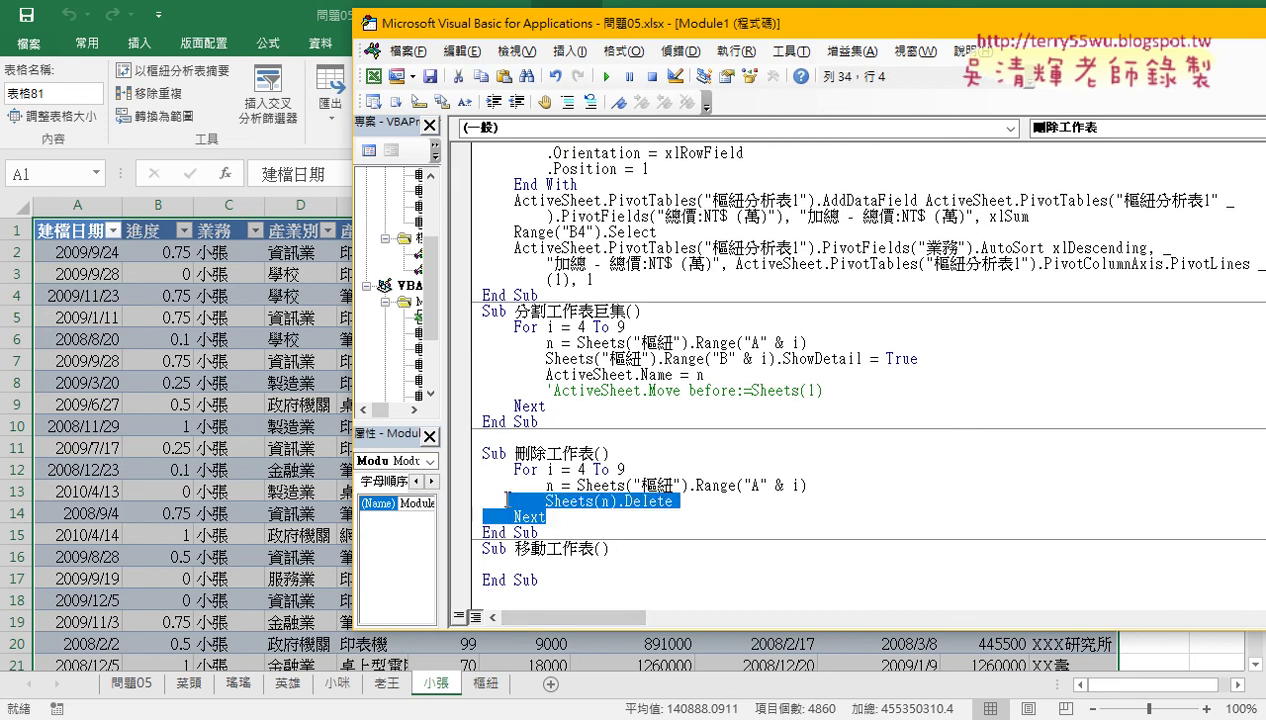
{"action": "key", "text": "ctrl+c"}
{"action": "left_click", "coordinate": [497, 564]}
{"action": "key", "text": "ctrl+v"}
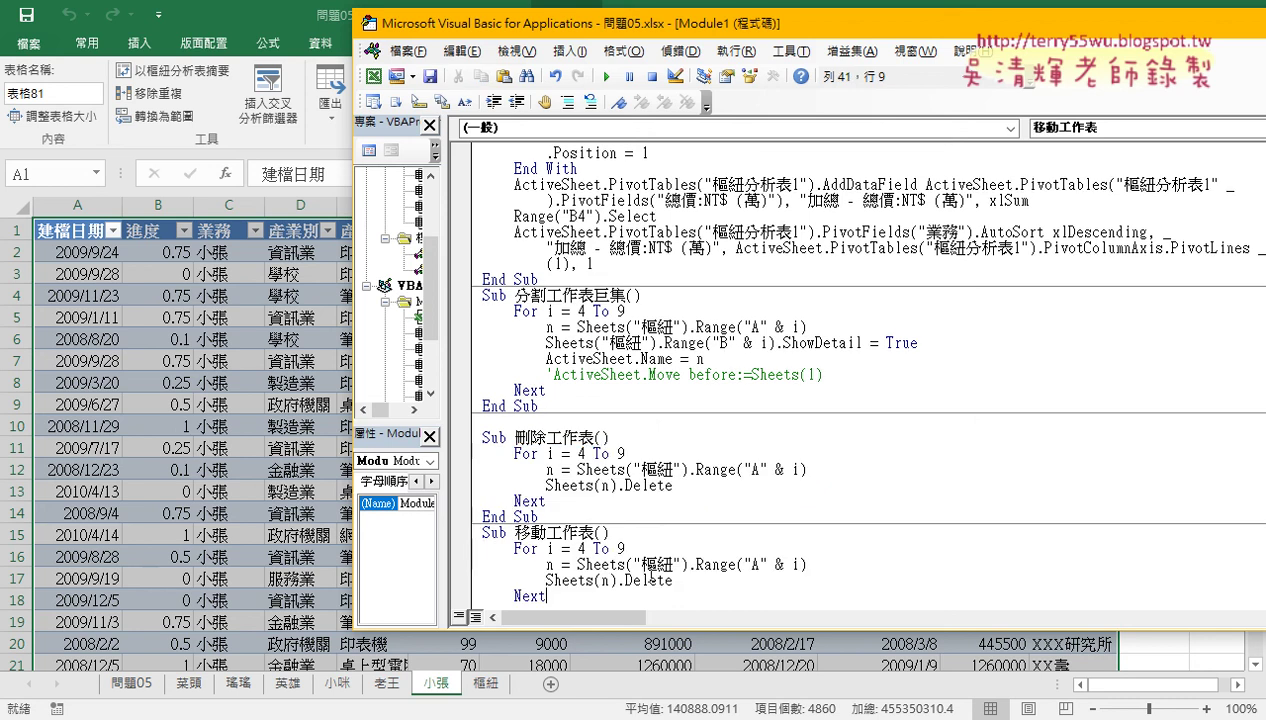
{"action": "scroll", "coordinate": [605, 570], "scroll_direction": "down", "scroll_amount": 1}
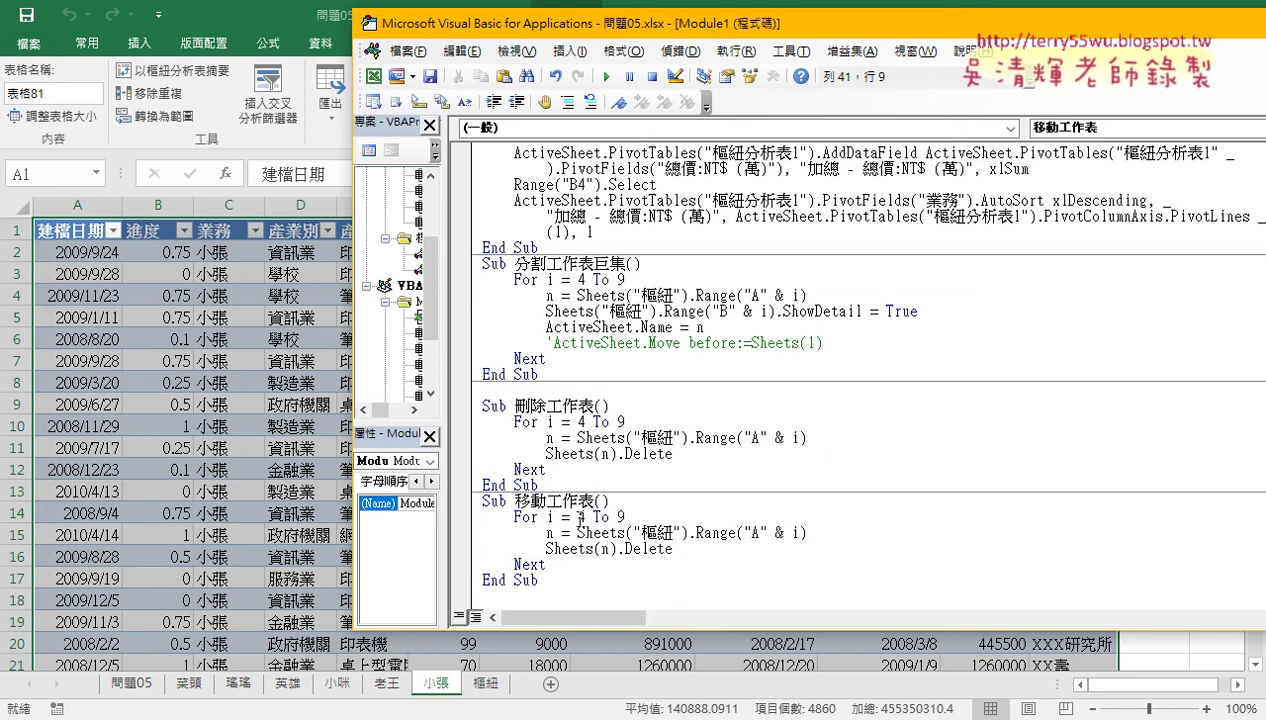
{"action": "left_click", "coordinate": [552, 564]}
{"action": "left_click", "coordinate": [487, 684]}
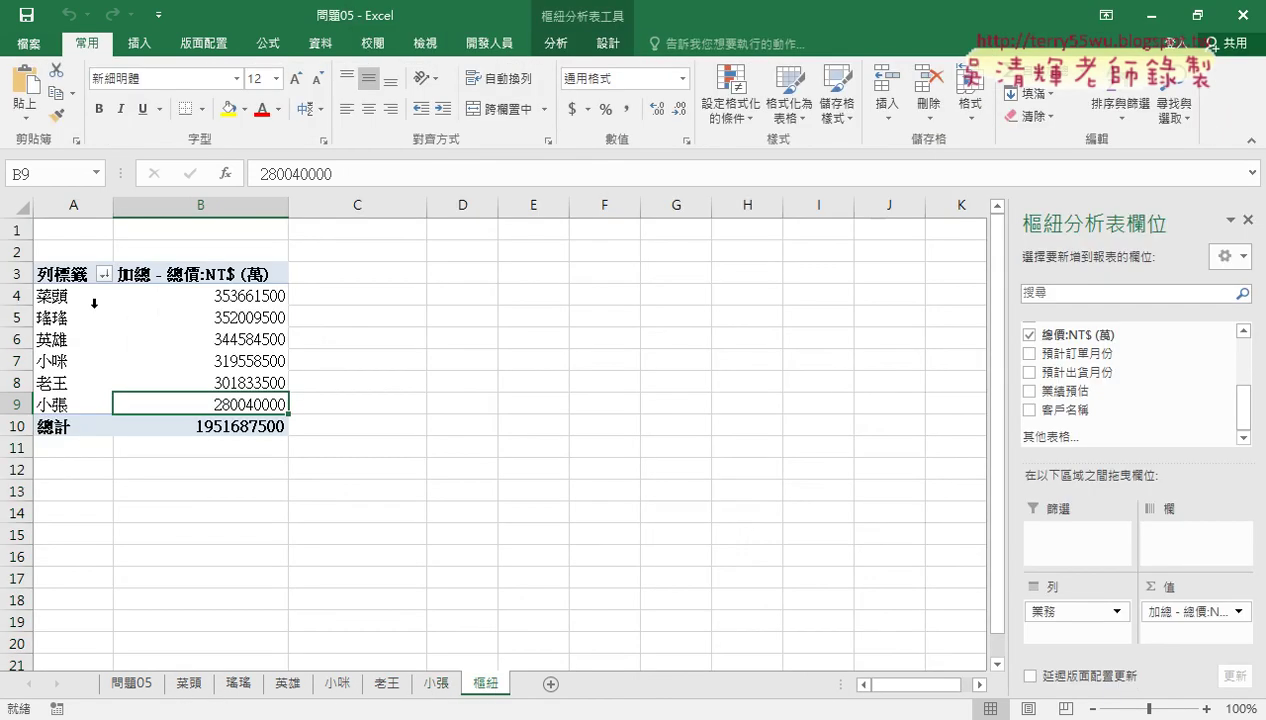
Reopen the Visual Basic editor and change Delete to Move in the 移動工作表 loop
{"action": "left_click", "coordinate": [462, 44]}
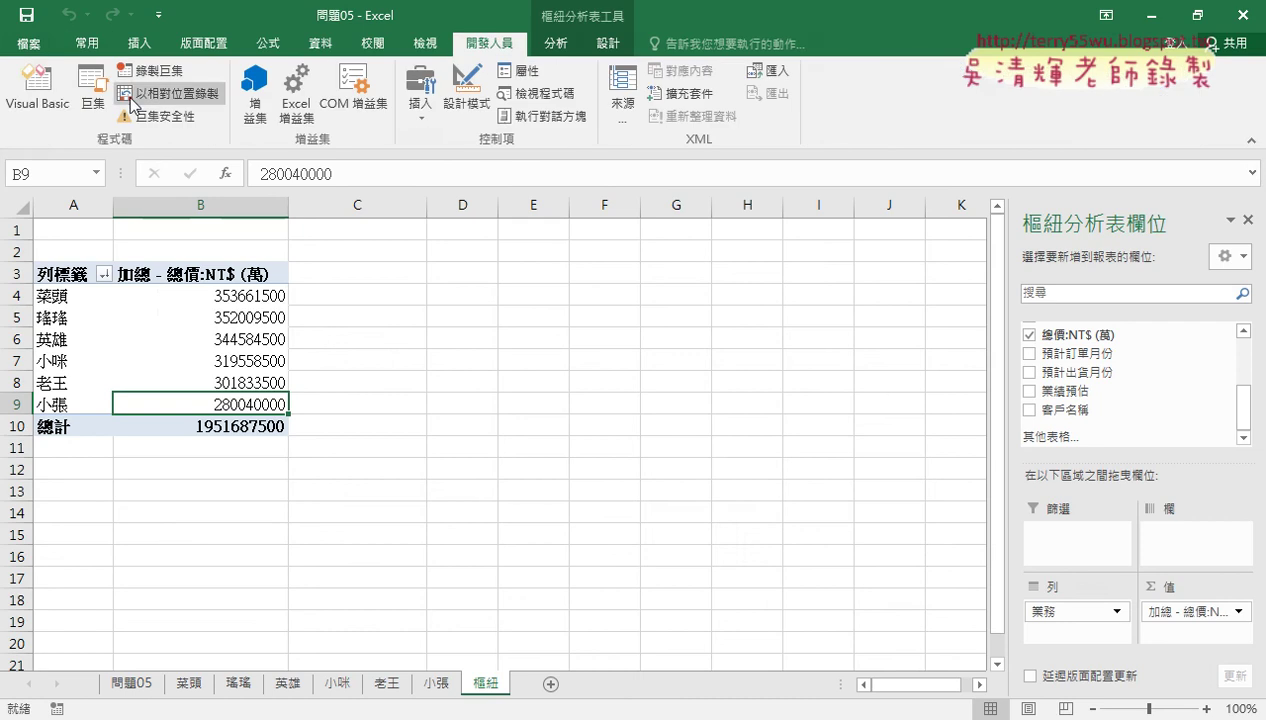
{"action": "left_click", "coordinate": [37, 88]}
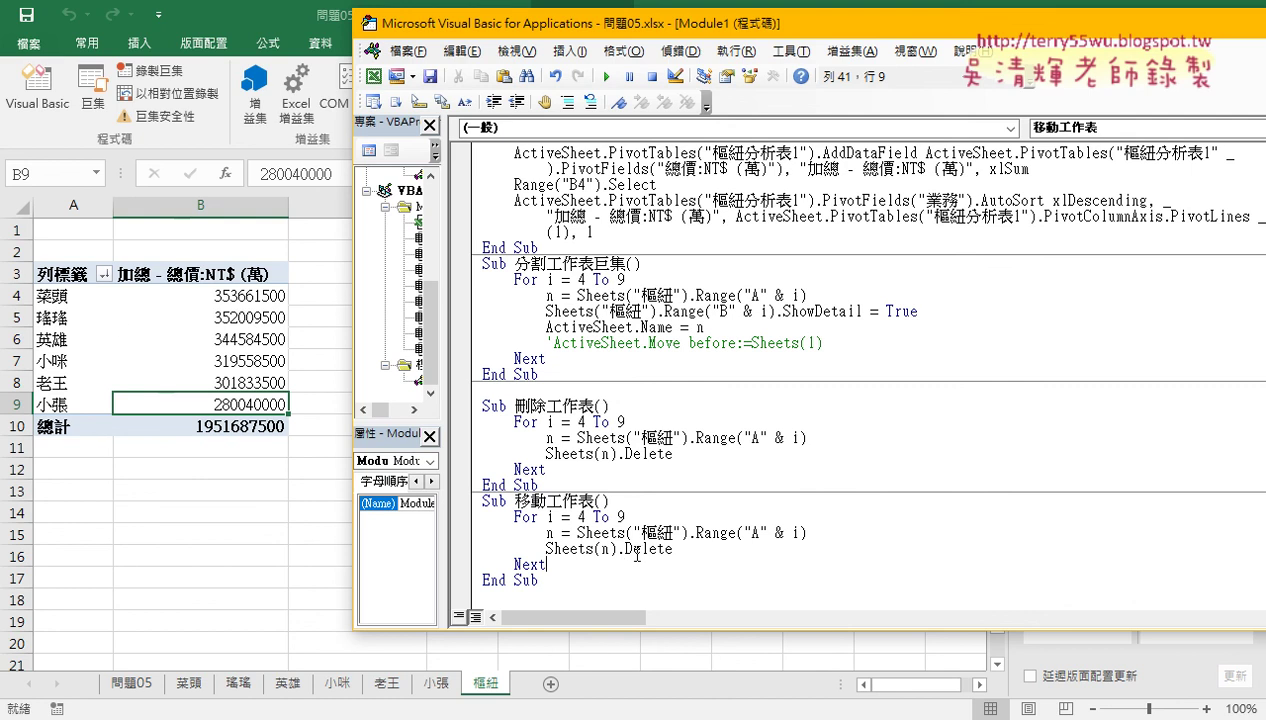
{"action": "left_click", "coordinate": [624, 549]}
{"action": "left_click_drag", "start_coordinate": [625, 549], "coordinate": [674, 549]}
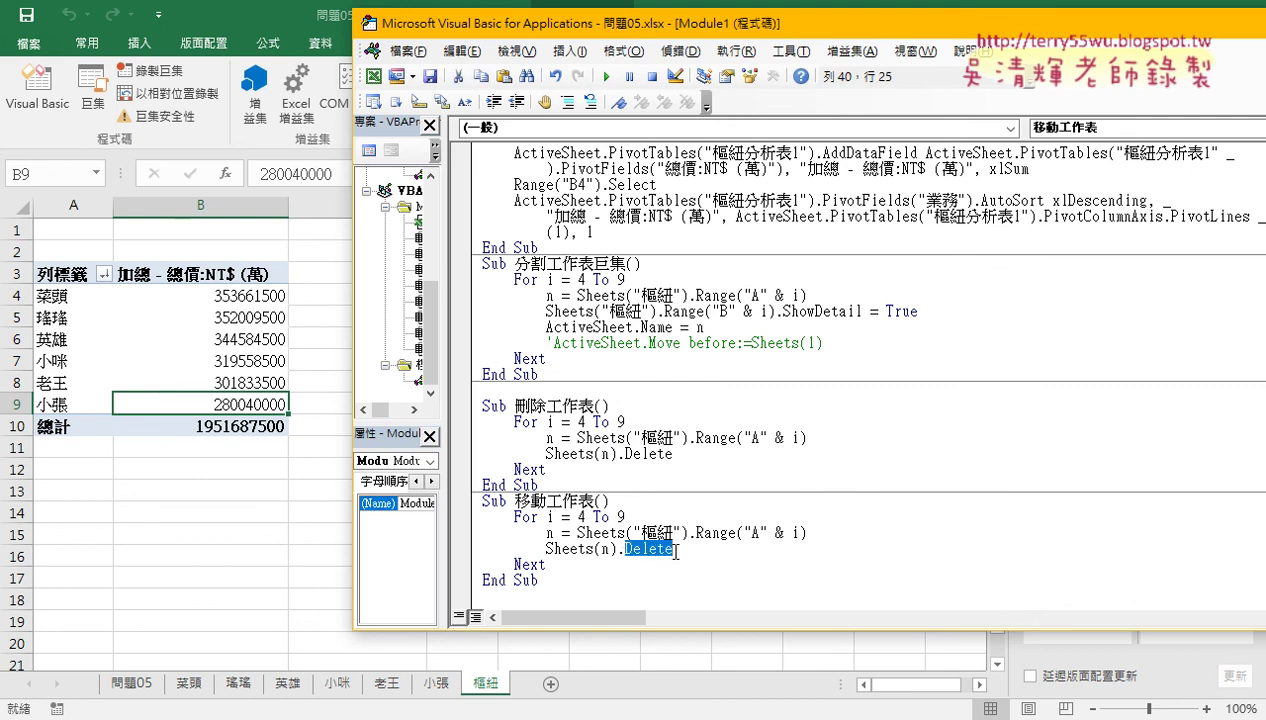
{"action": "type", "text": "move"}
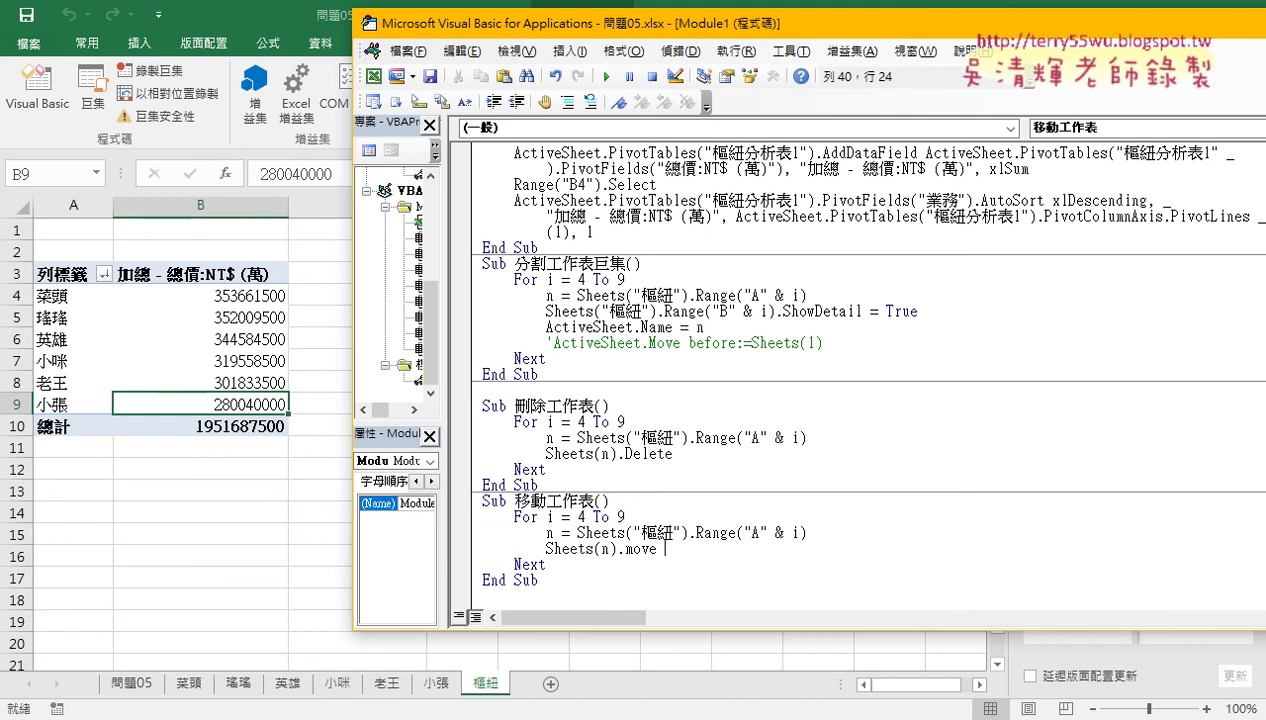
Copy after:=Sheets(Sheets.Count) from the split macro and paste it after Sheets(n).Move
{"action": "scroll", "coordinate": [680, 500], "scroll_direction": "up", "scroll_amount": 1}
{"action": "scroll", "coordinate": [672, 460], "scroll_direction": "up", "scroll_amount": 3}
{"action": "scroll", "coordinate": [667, 443], "scroll_direction": "up", "scroll_amount": 1}
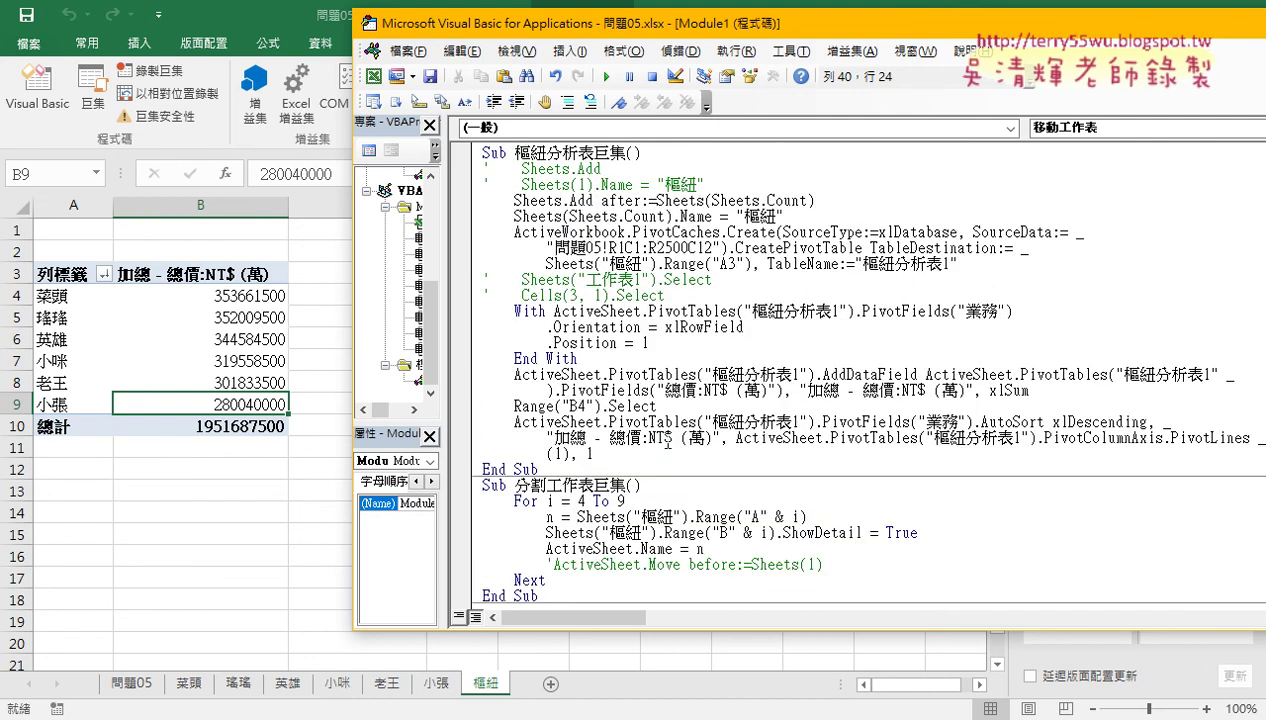
{"action": "left_click_drag", "start_coordinate": [601, 200], "coordinate": [816, 200]}
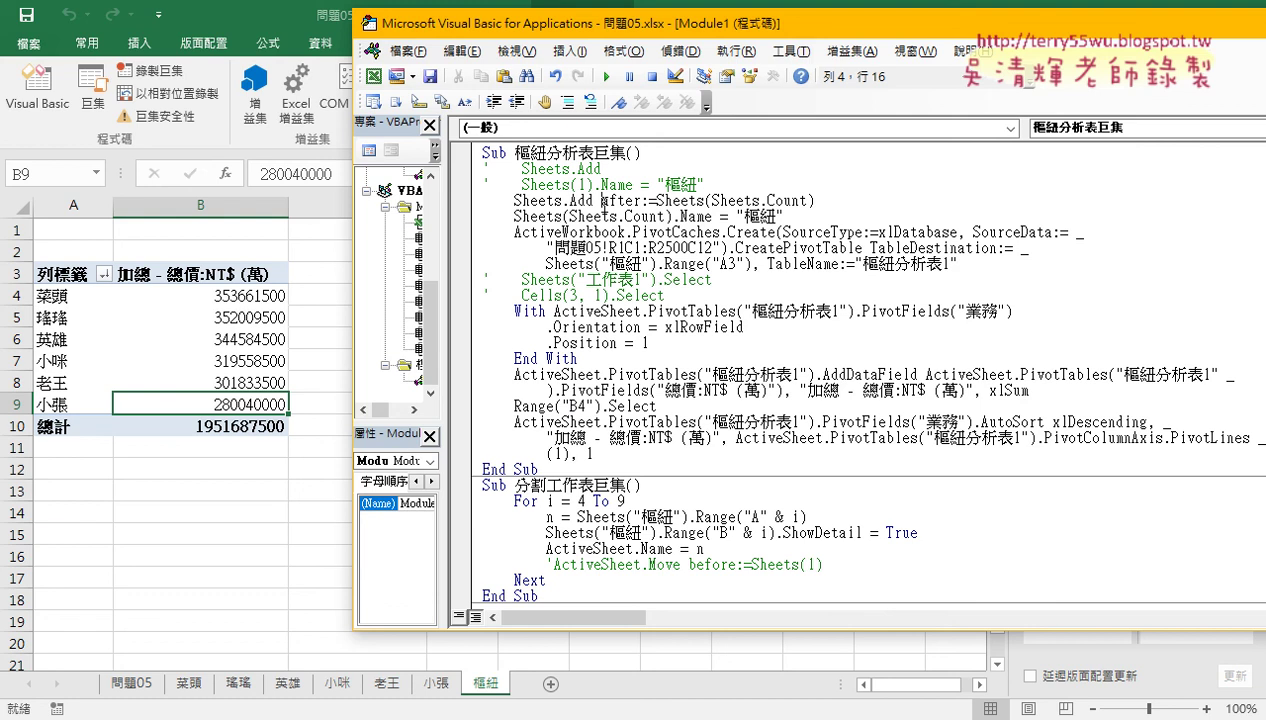
{"action": "right_click", "coordinate": [788, 207]}
{"action": "left_click", "coordinate": [815, 234]}
{"action": "scroll", "coordinate": [617, 486], "scroll_direction": "down", "scroll_amount": 4}
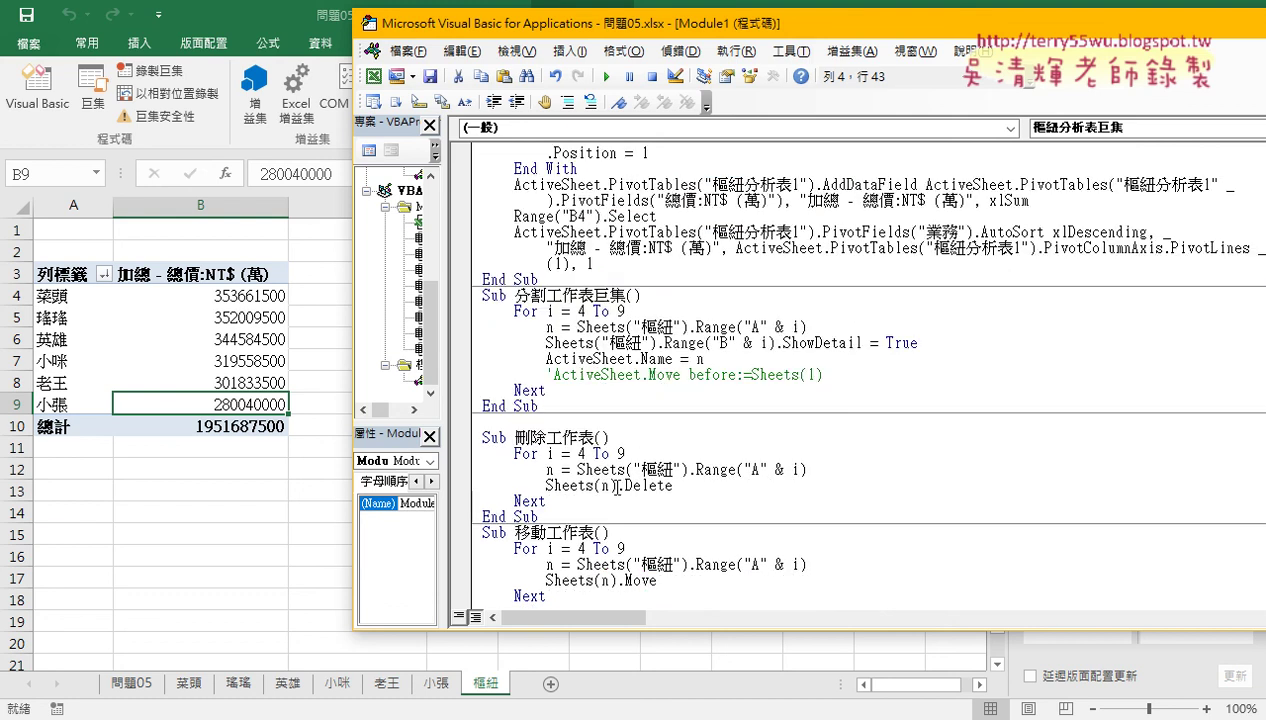
{"action": "scroll", "coordinate": [617, 486], "scroll_direction": "down", "scroll_amount": 1}
{"action": "left_click", "coordinate": [681, 548]}
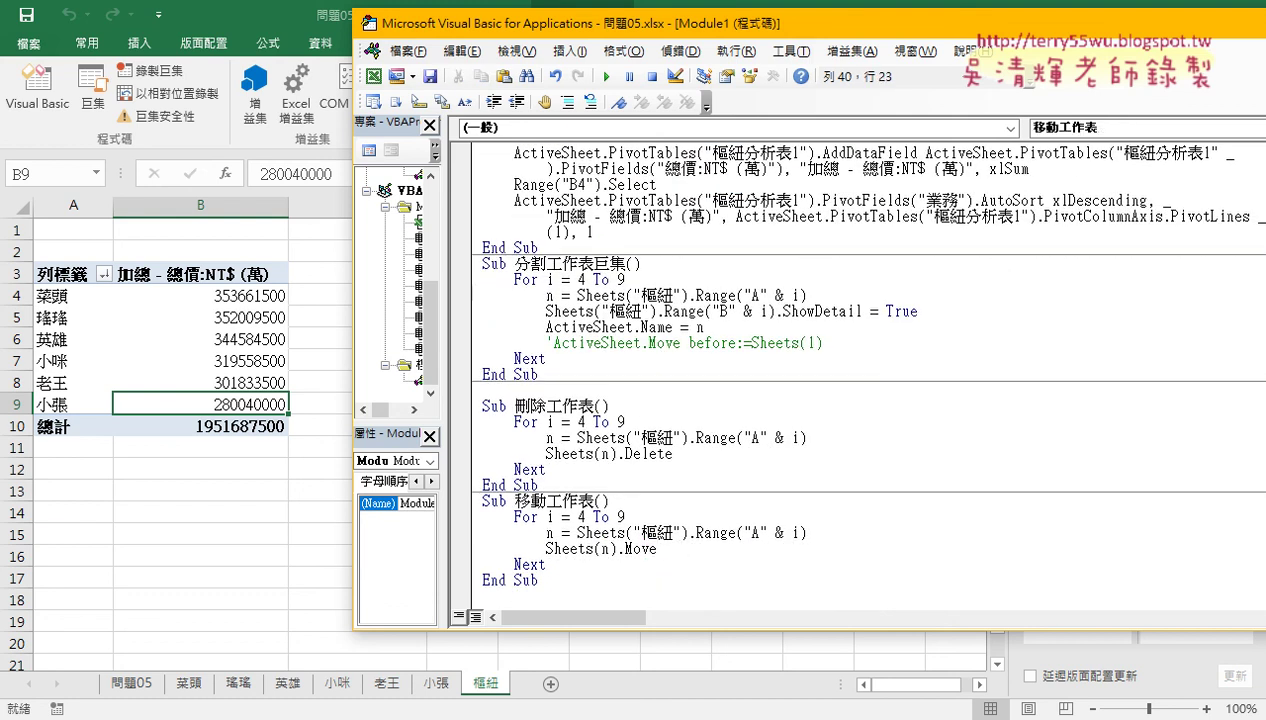
{"action": "type", "text": "after:=Sheets(Sheets.Count)"}
{"action": "key", "text": "ctrl+v"}
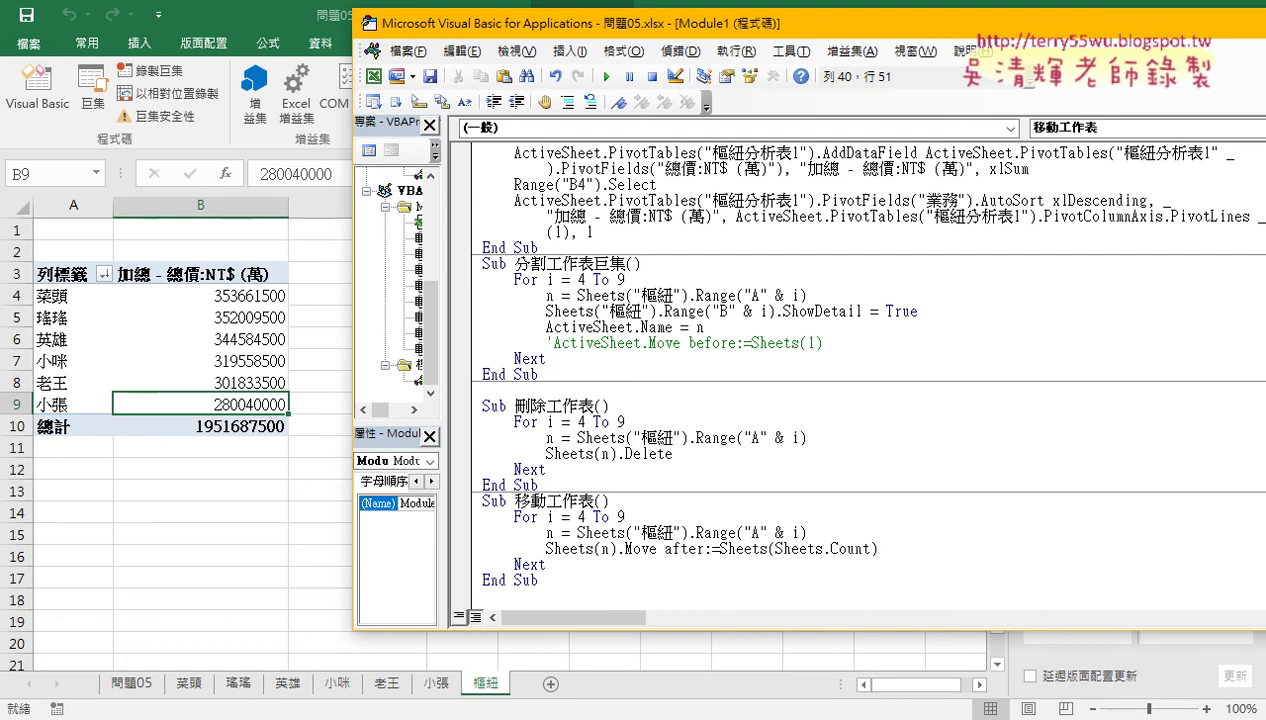
{"action": "left_click", "coordinate": [645, 514]}
{"action": "left_click", "coordinate": [631, 530]}
{"action": "left_click_drag", "start_coordinate": [890, 548], "coordinate": [442, 532]}
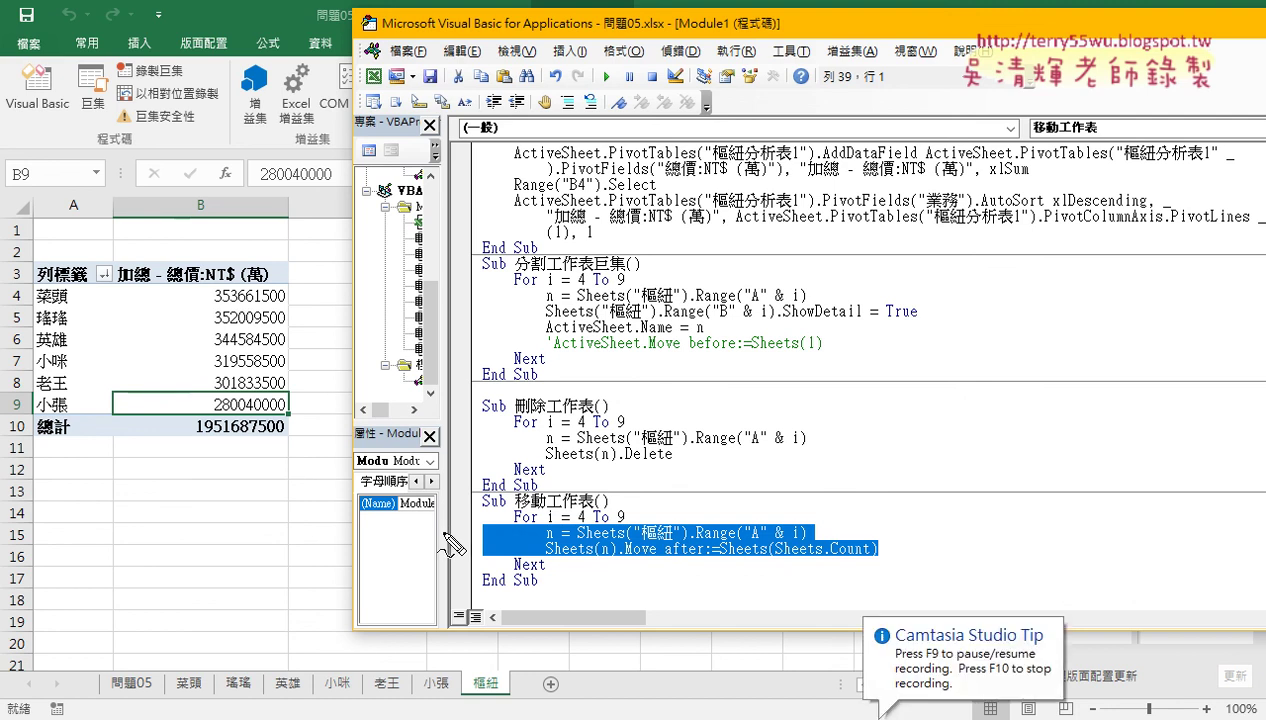
{"action": "left_click_drag", "start_coordinate": [622, 463], "coordinate": [680, 461]}
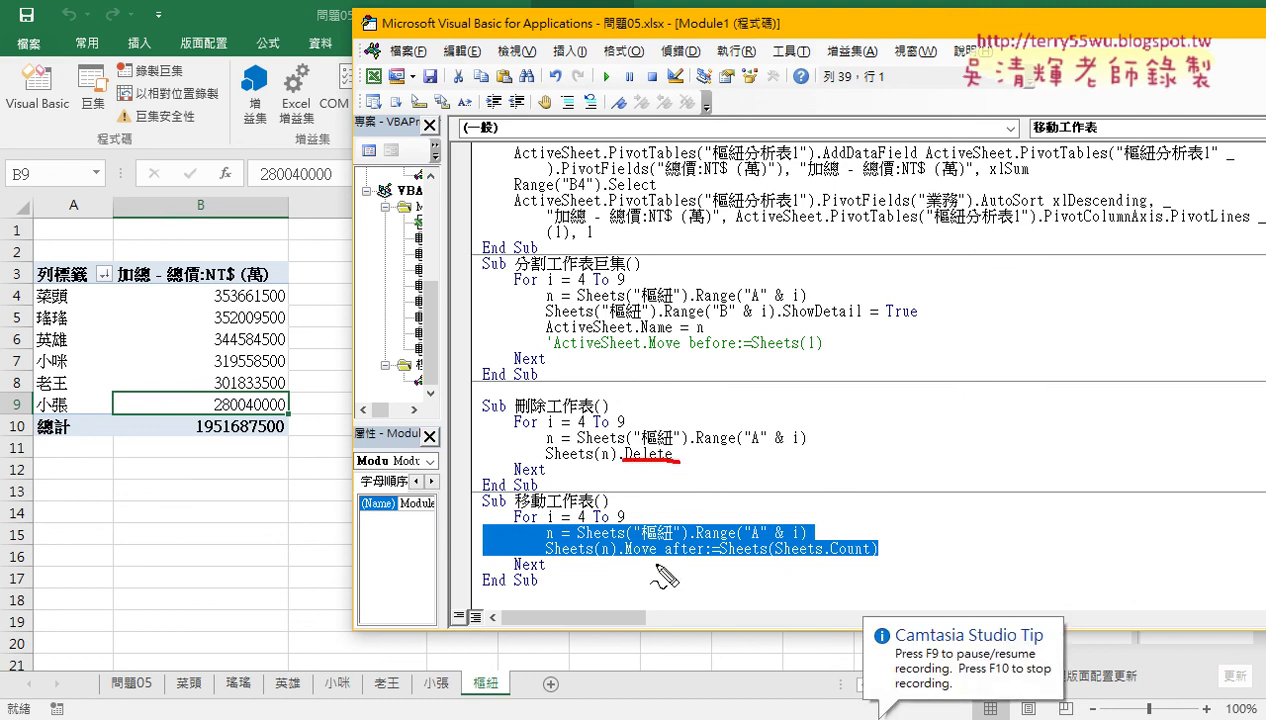
{"action": "left_click_drag", "start_coordinate": [623, 563], "coordinate": [657, 563]}
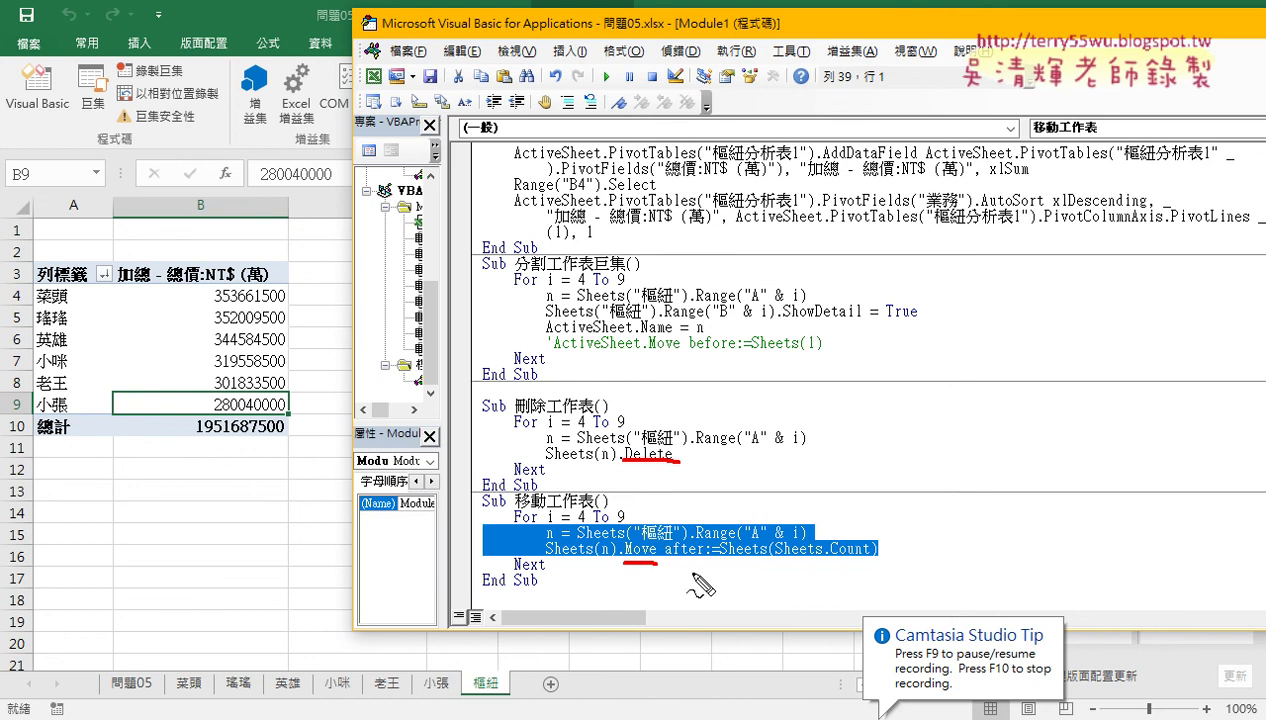
{"action": "left_click_drag", "start_coordinate": [676, 562], "coordinate": [878, 562]}
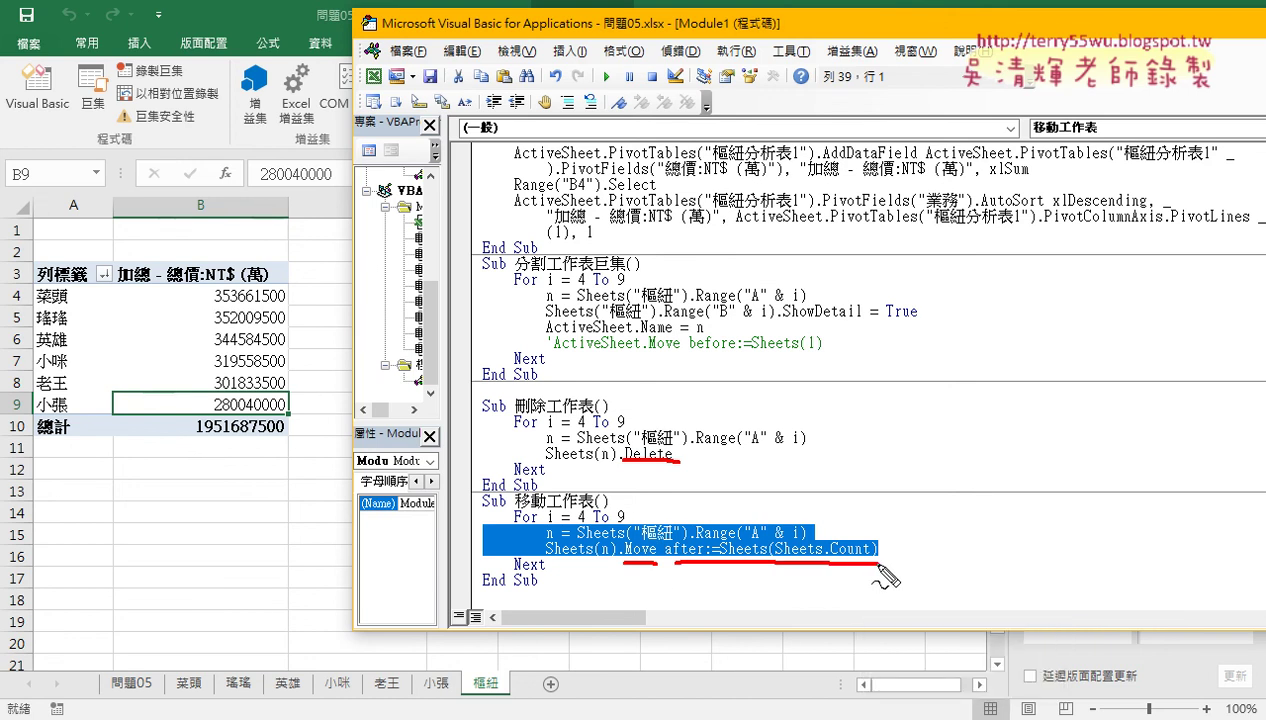
{"action": "key", "text": "Escape"}
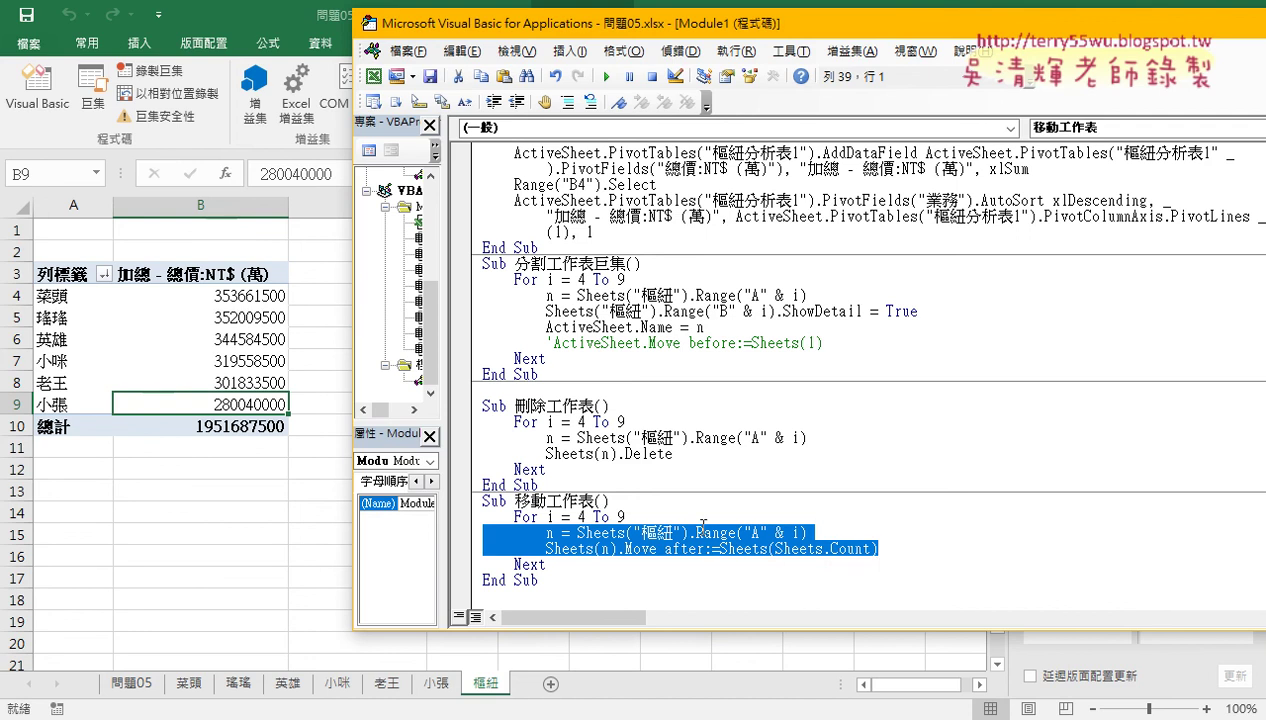
Step 移動工作表 through moving 菜頭 and 瑤瑤 to the end, run the rest, then return to the notes
{"action": "left_click", "coordinate": [722, 533]}
{"action": "key", "text": "F8"}
{"action": "key", "text": "F8"}
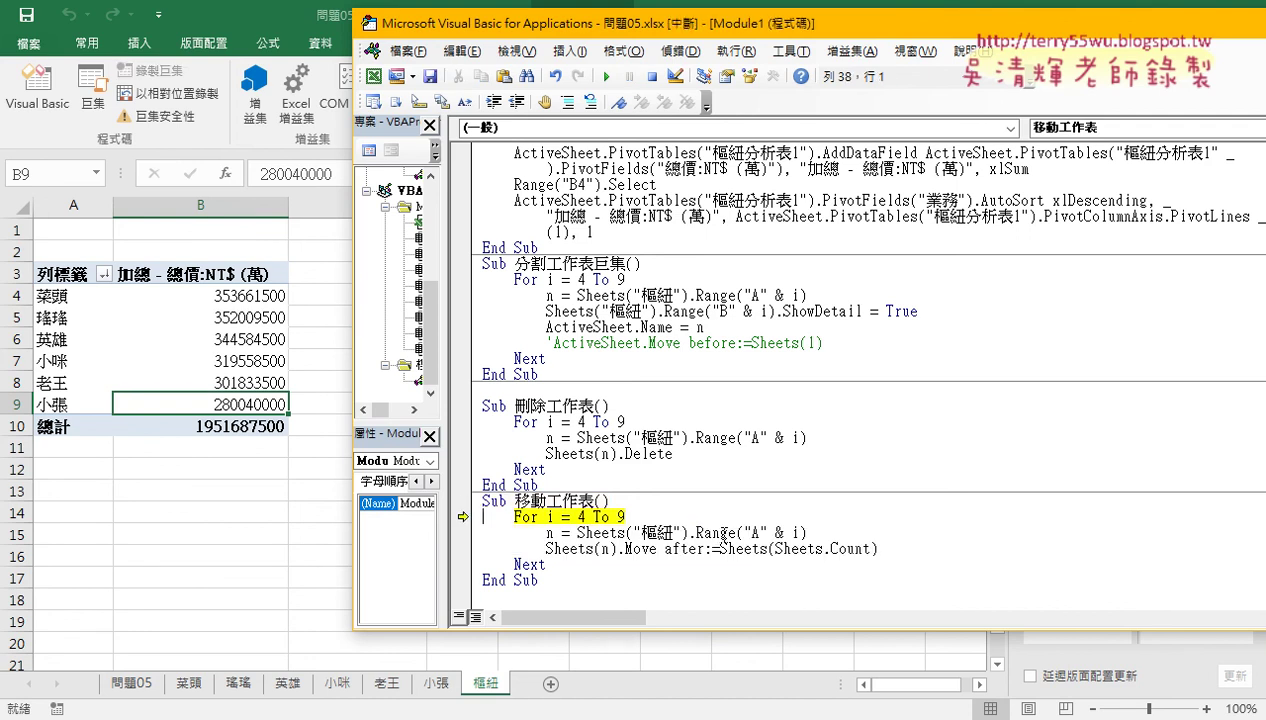
{"action": "key", "text": "F8"}
{"action": "key", "text": "F8"}
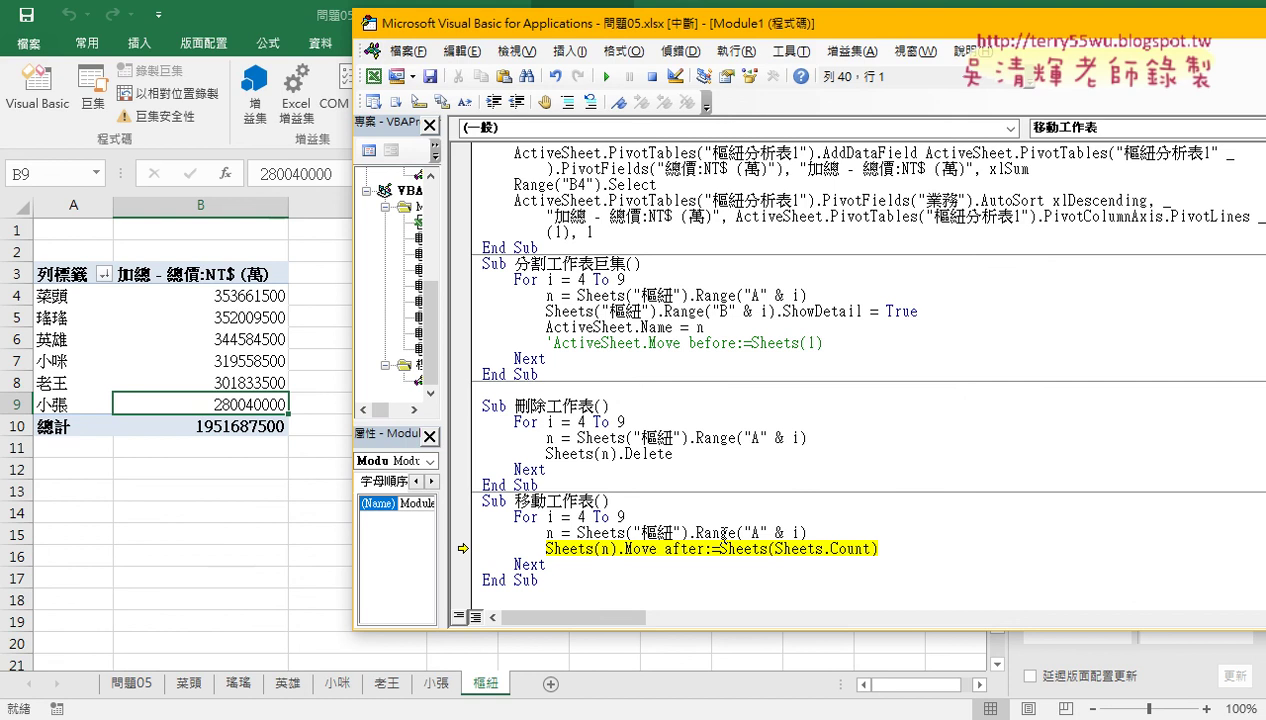
{"action": "key", "text": "F8"}
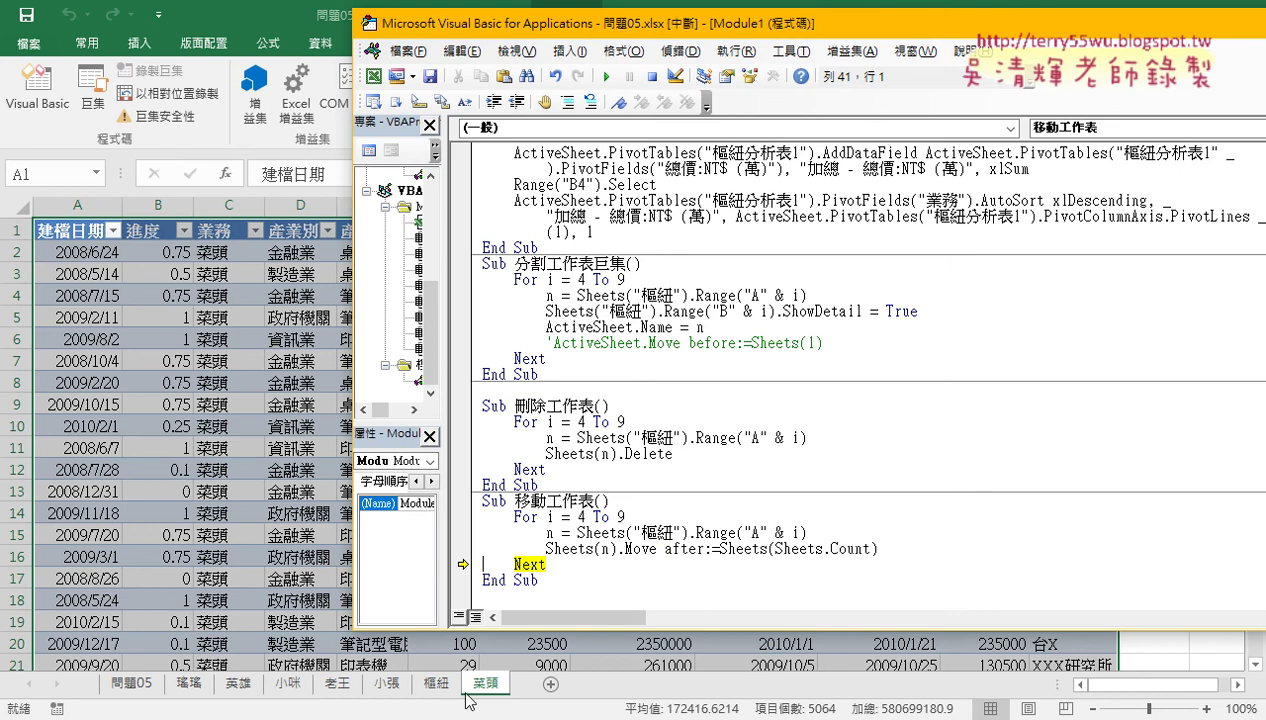
{"action": "key", "text": "F8"}
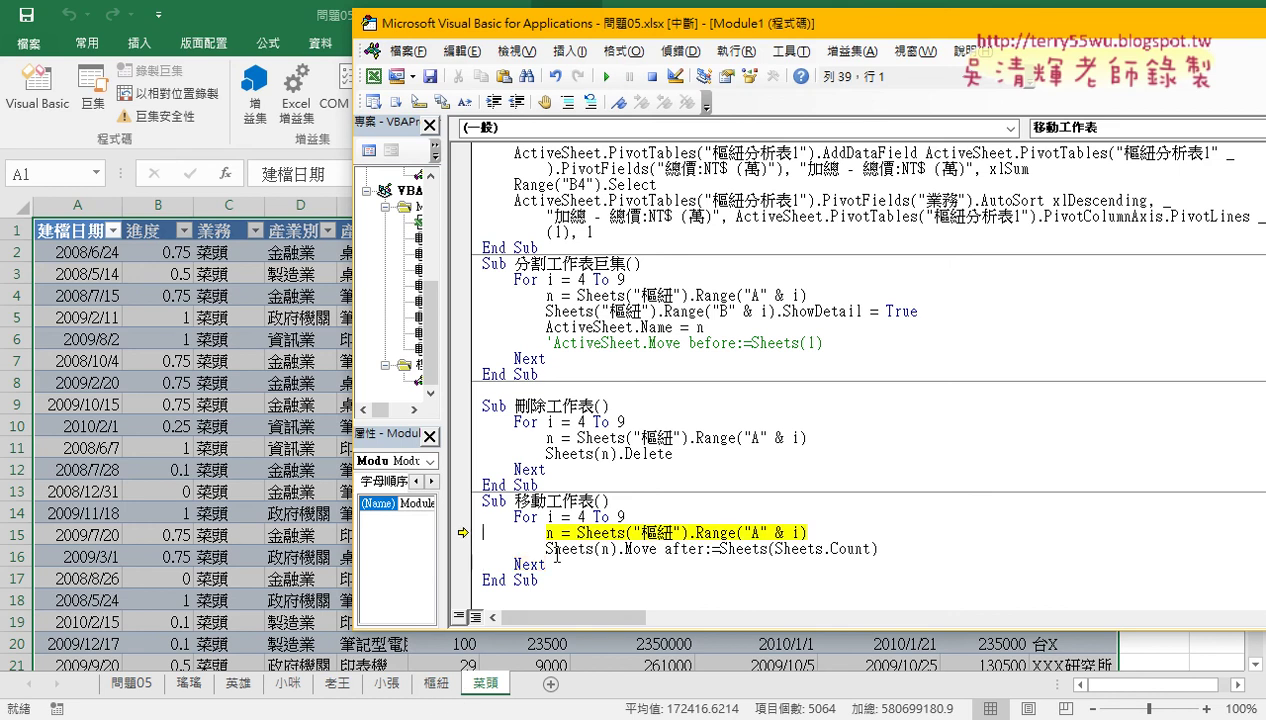
{"action": "key", "text": "F8"}
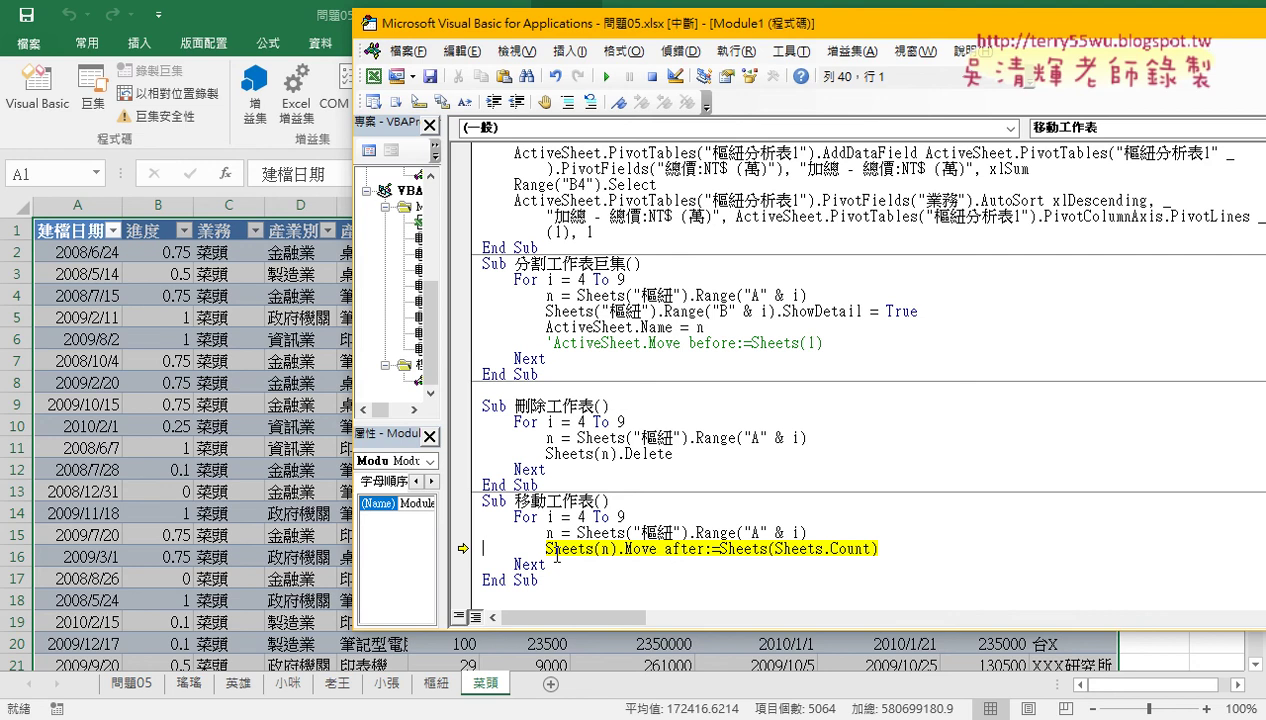
{"action": "key", "text": "F8"}
{"action": "key", "text": "F8"}
{"action": "key", "text": "F8"}
{"action": "key", "text": "F8"}
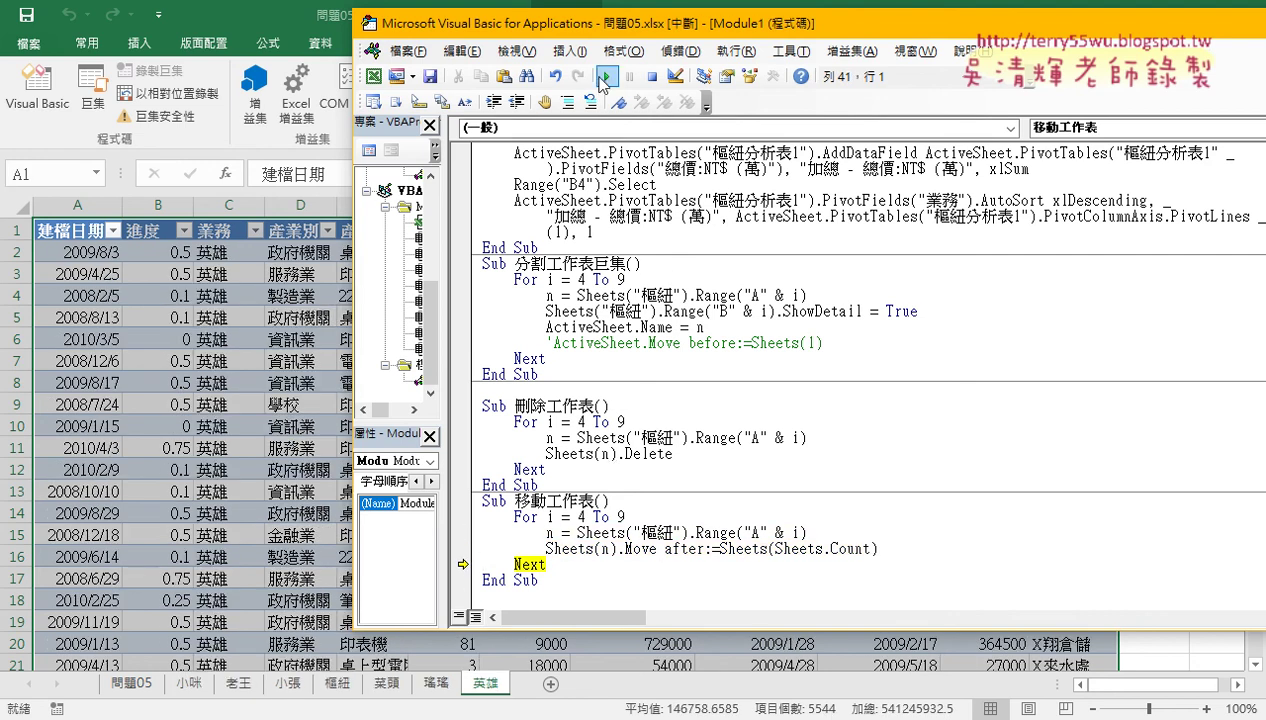
{"action": "left_click", "coordinate": [603, 77]}
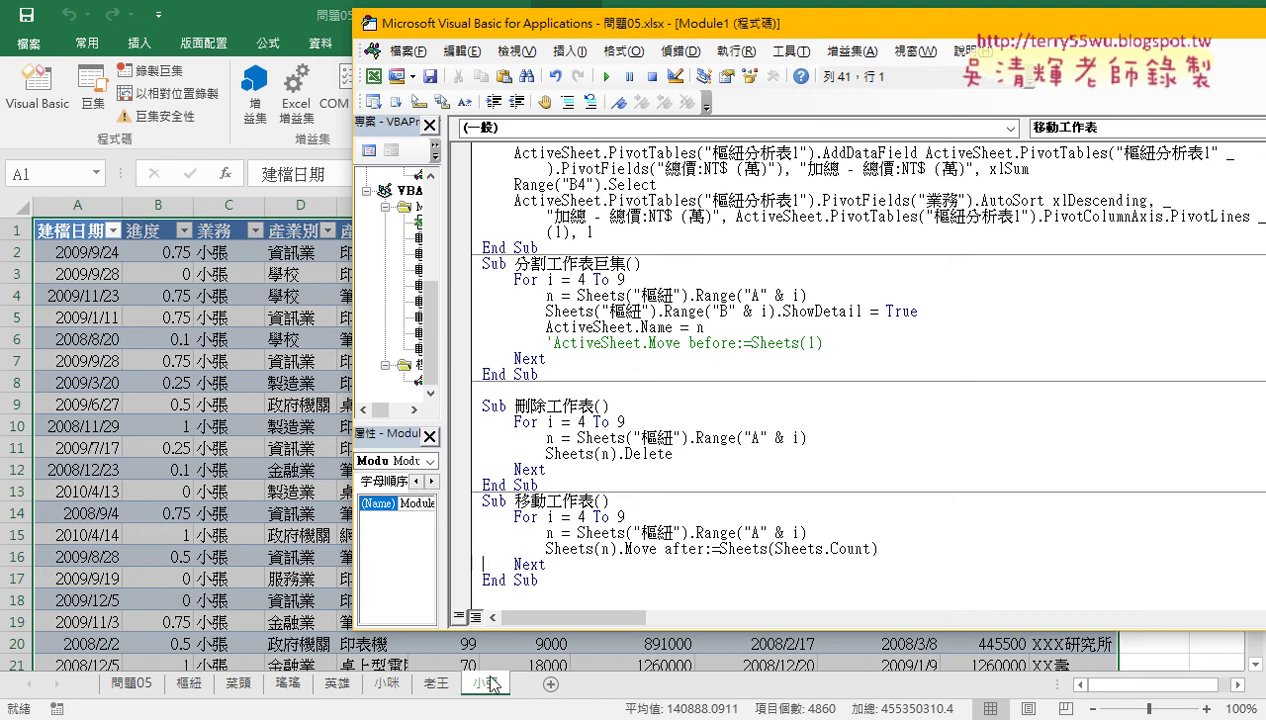
{"action": "key", "text": "alt+Tab"}
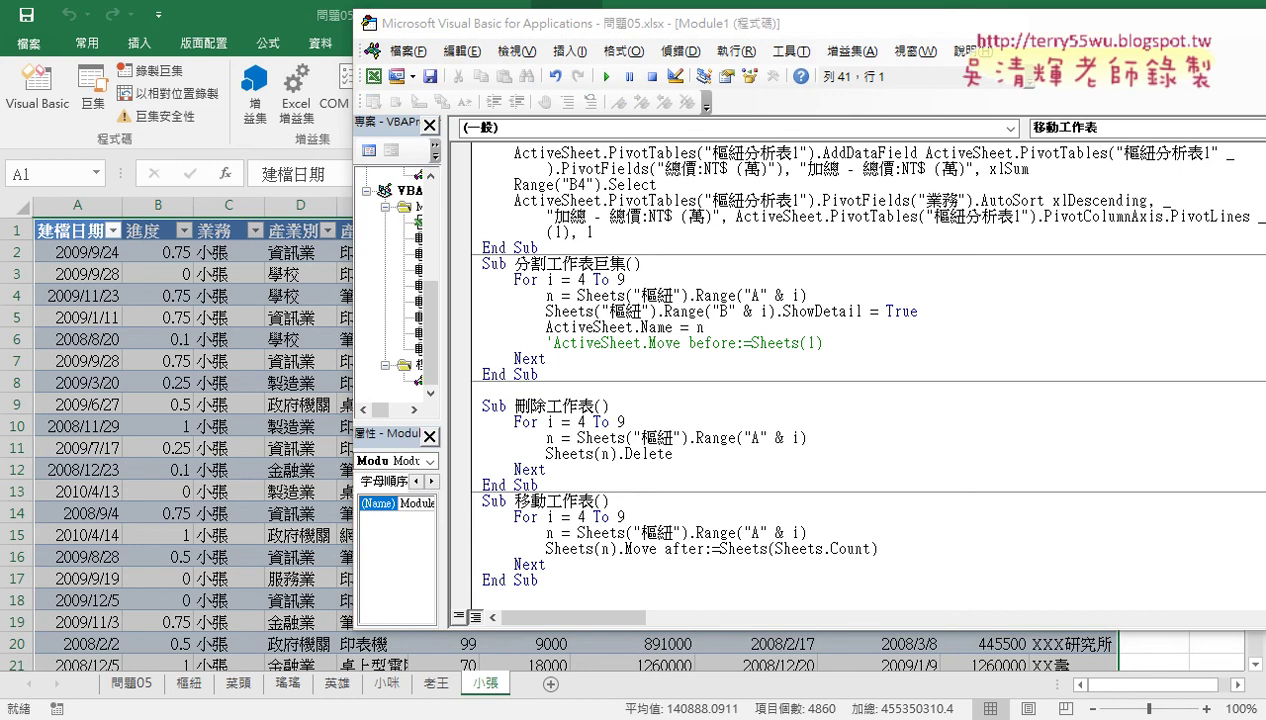
{"action": "left_click_drag", "start_coordinate": [220, 391], "coordinate": [646, 396]}
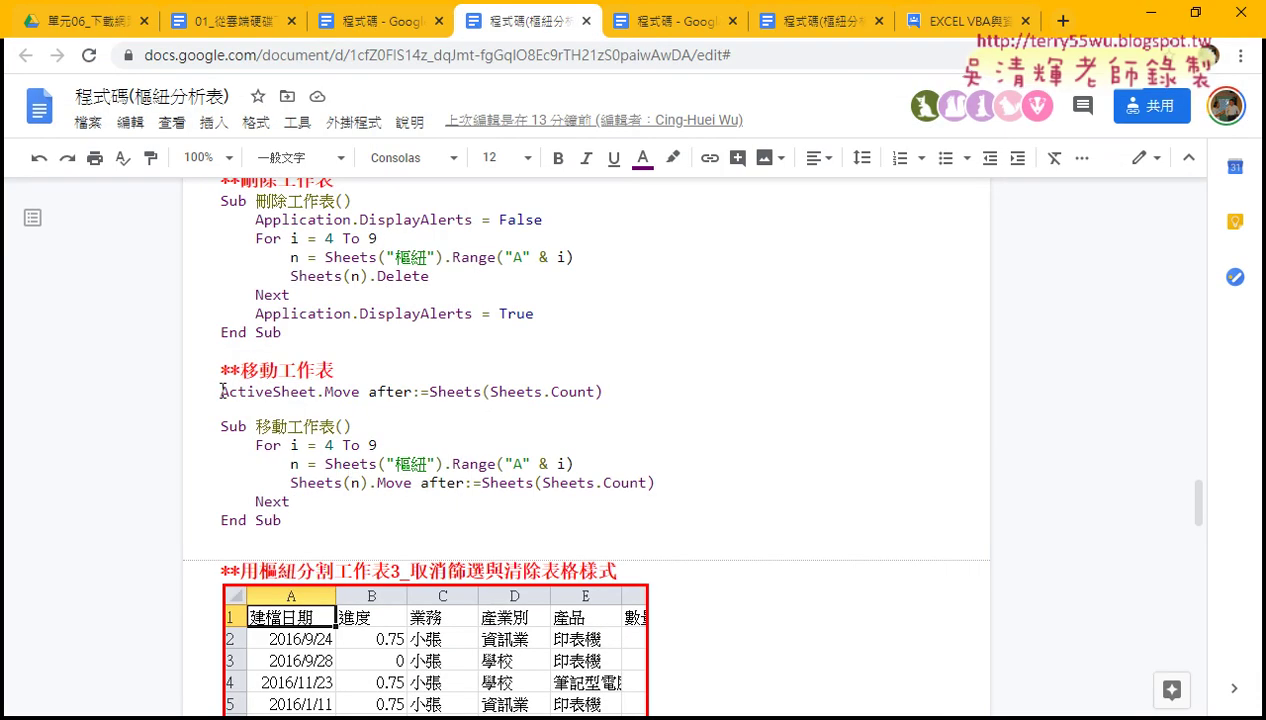
{"action": "key", "text": "ctrl+c"}
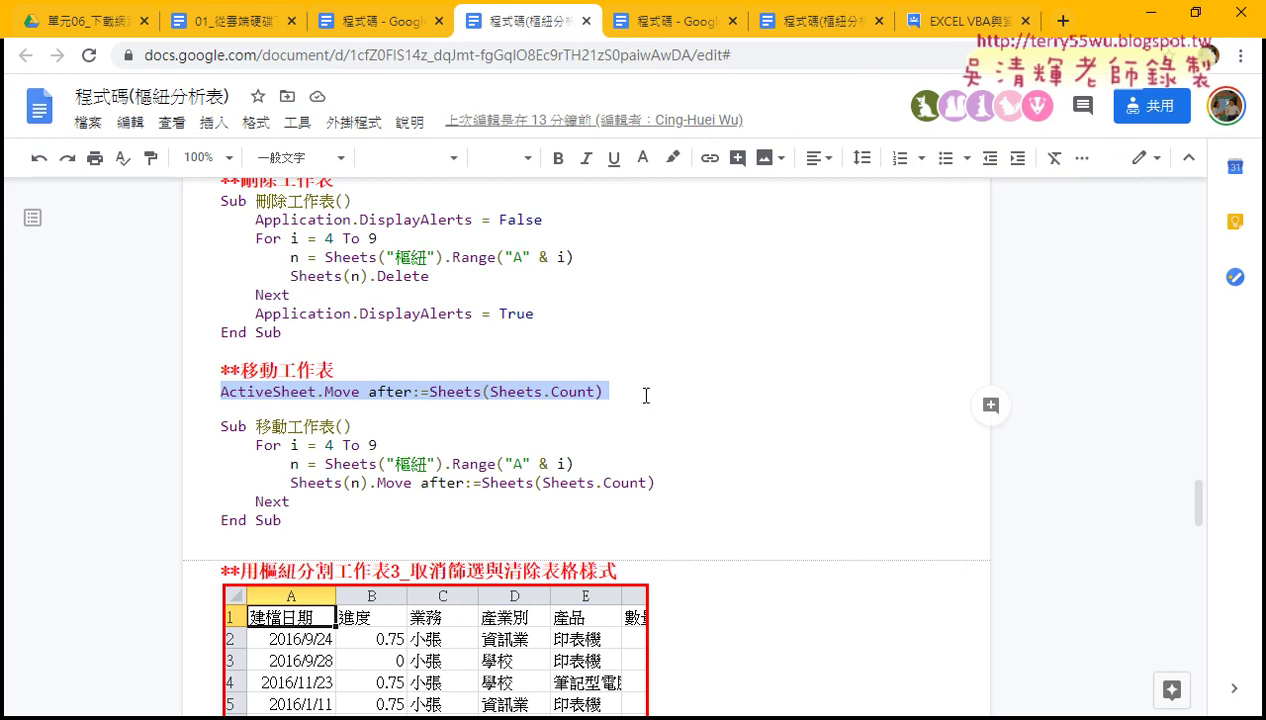
{"action": "scroll", "coordinate": [646, 396], "scroll_direction": "up", "scroll_amount": 2}
{"action": "scroll", "coordinate": [646, 396], "scroll_direction": "up", "scroll_amount": 1}
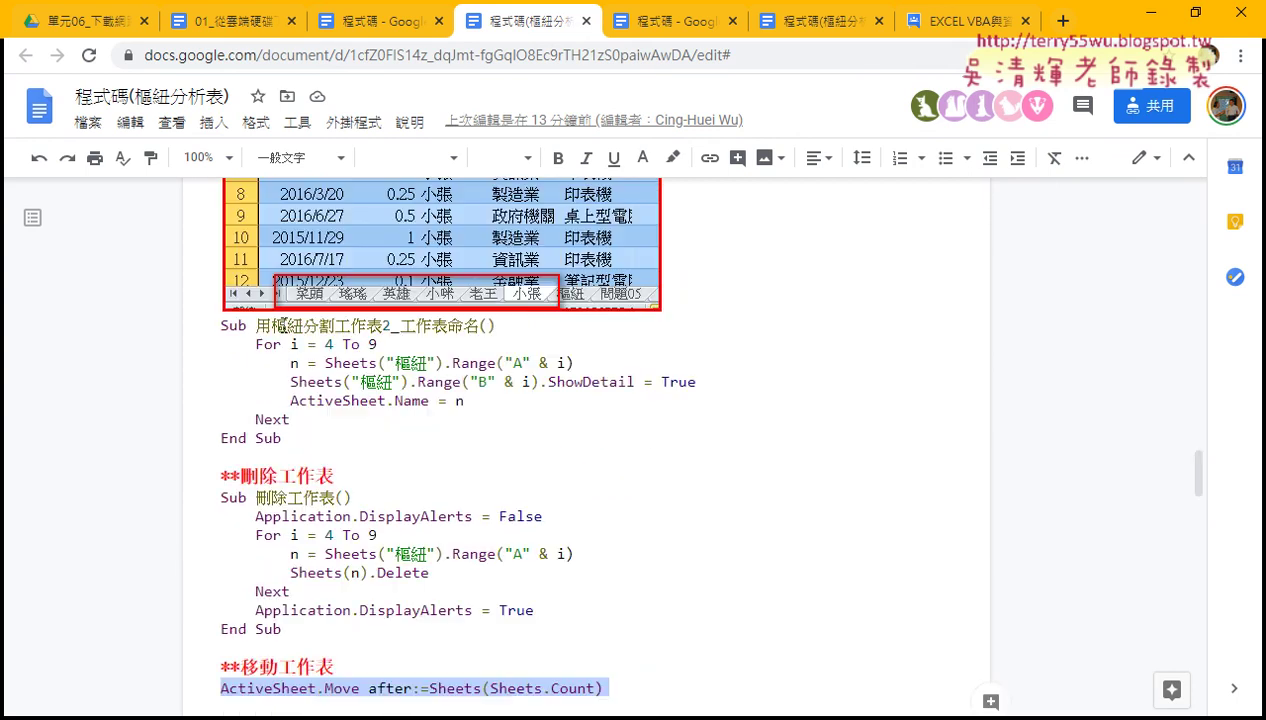
{"action": "scroll", "coordinate": [390, 485], "scroll_direction": "down", "scroll_amount": 1}
{"action": "scroll", "coordinate": [372, 523], "scroll_direction": "down", "scroll_amount": 2}
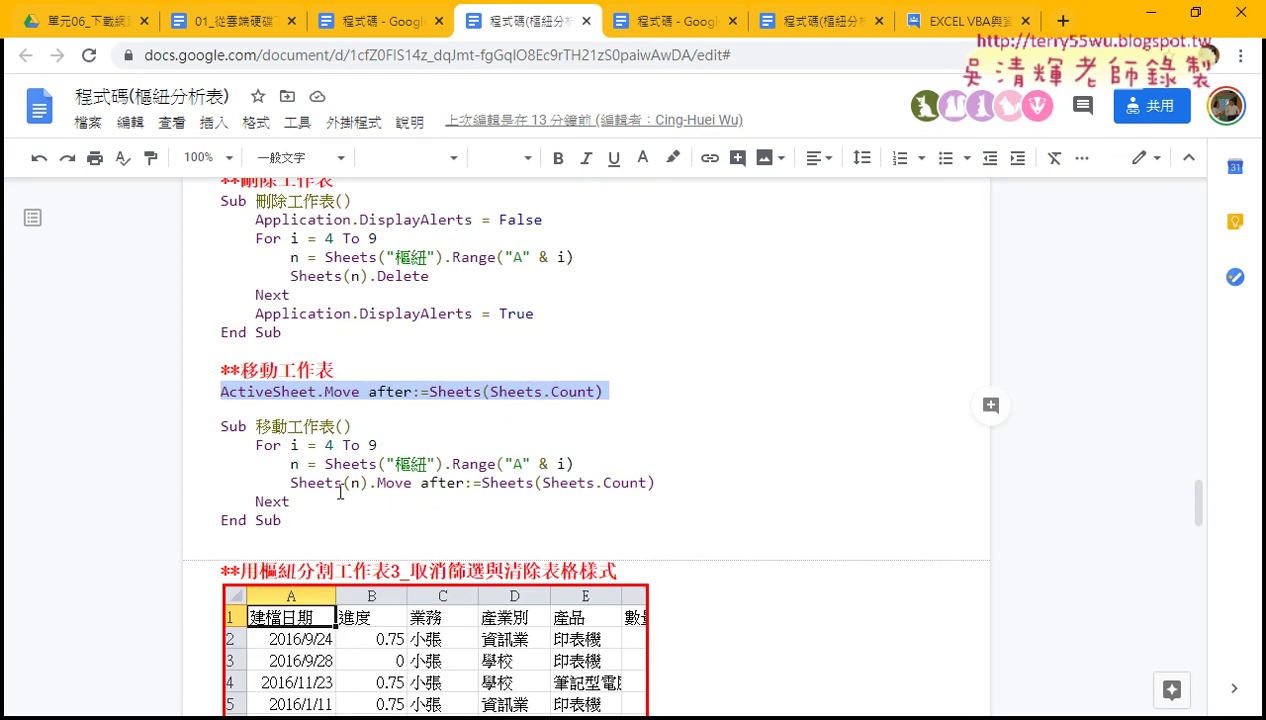